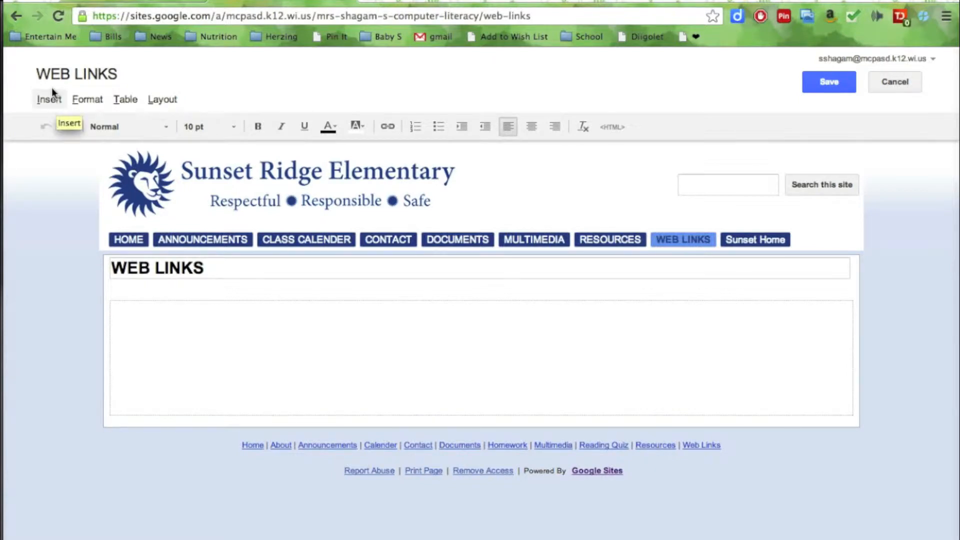
click(47, 100)
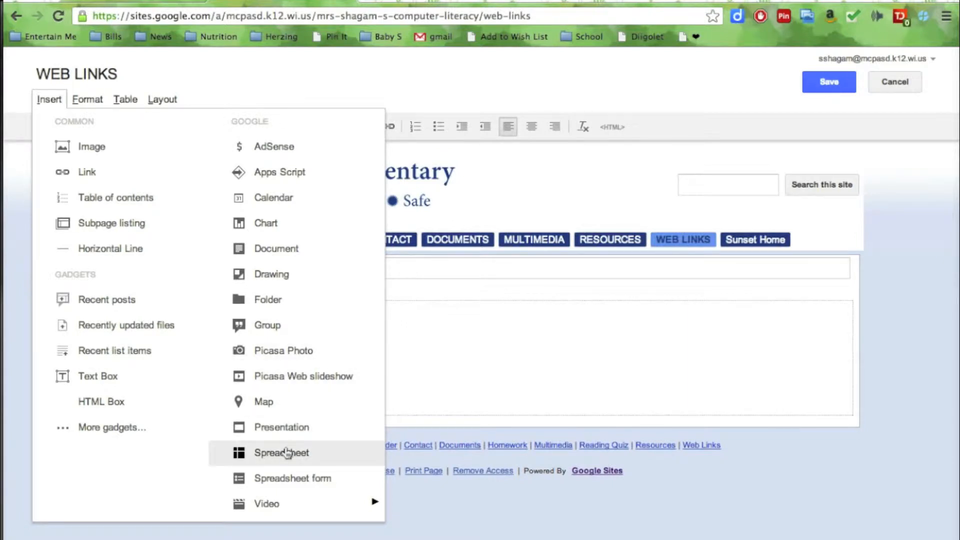
mouse_move(307, 508)
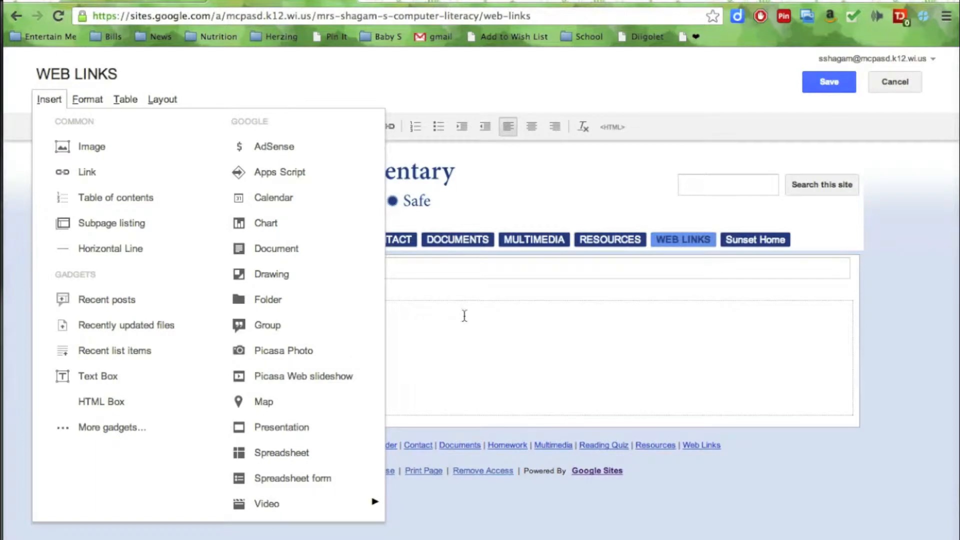
click(465, 315)
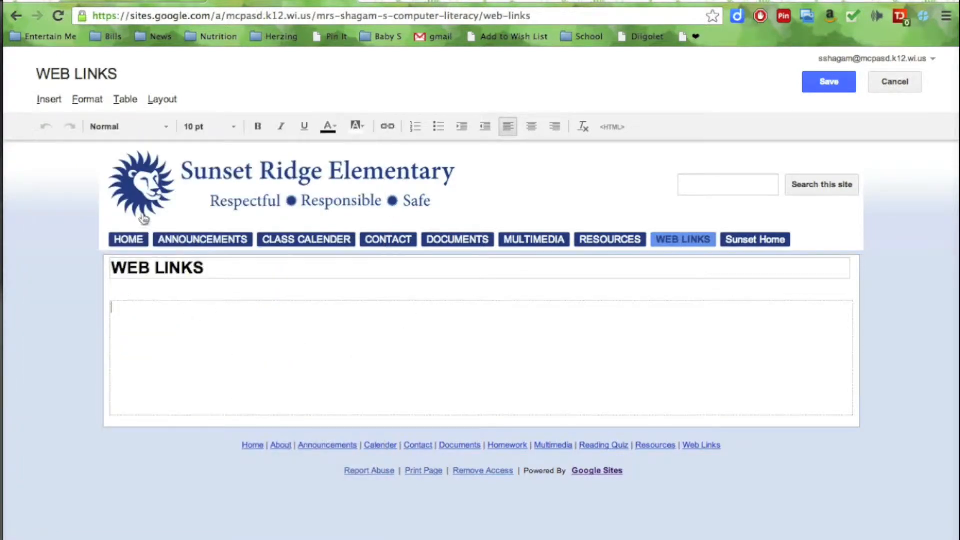
Upload the image file em_logo.gif and insert it into the body of the WEB LINKS page.
click(45, 100)
click(92, 148)
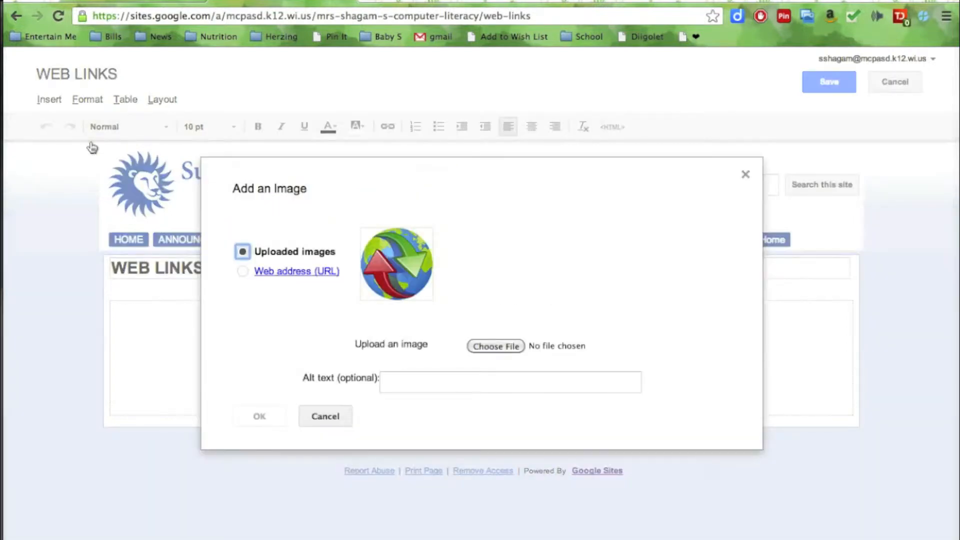
click(495, 346)
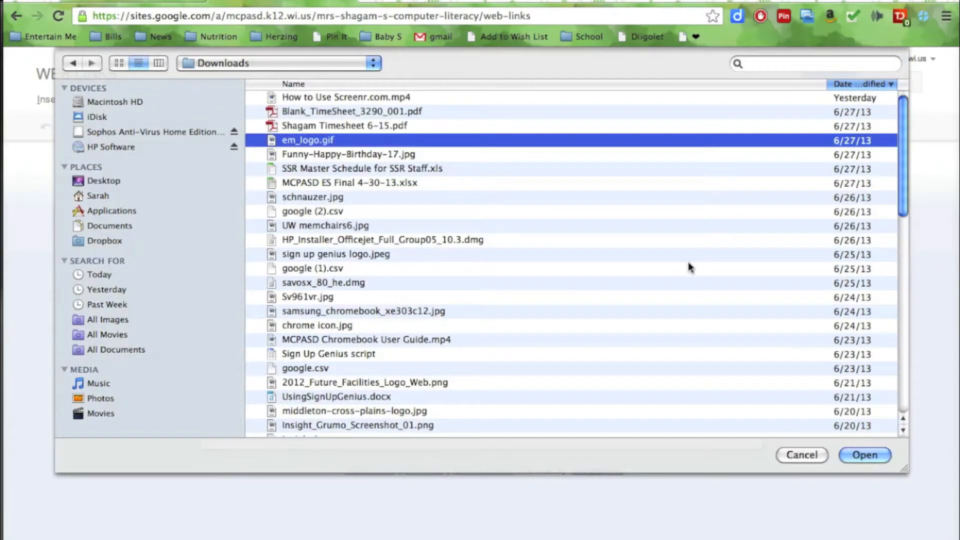
click(864, 455)
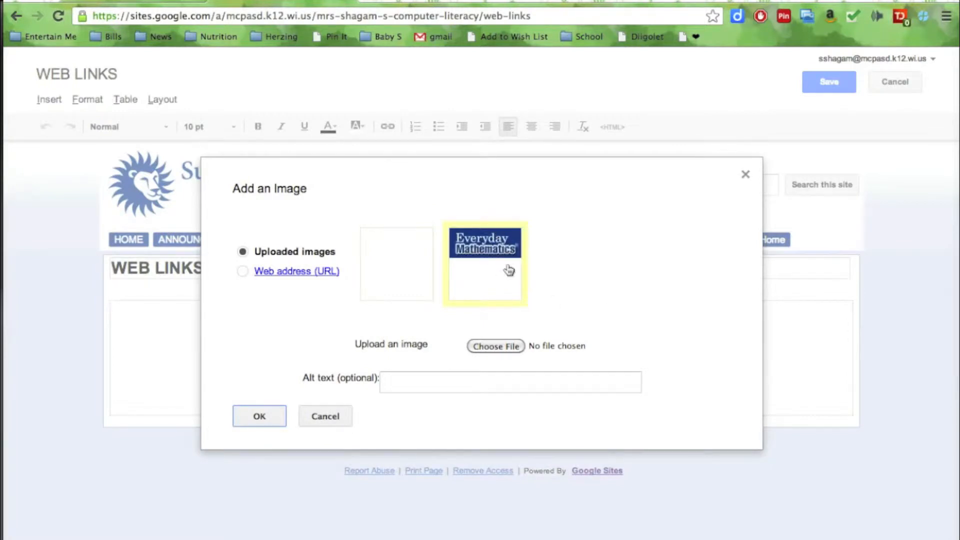
click(255, 416)
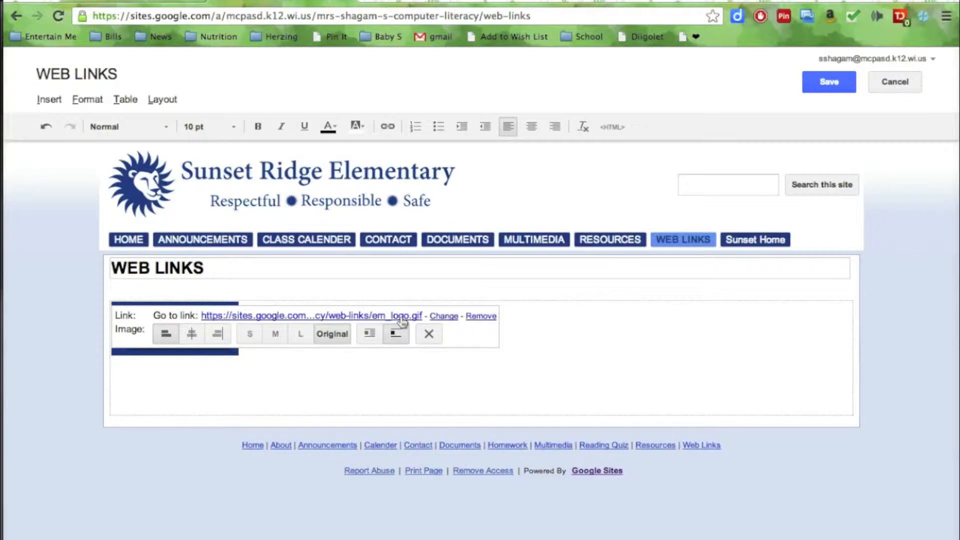
Open the Everyday Mathematics logo's link for editing and clear its URL.
click(443, 317)
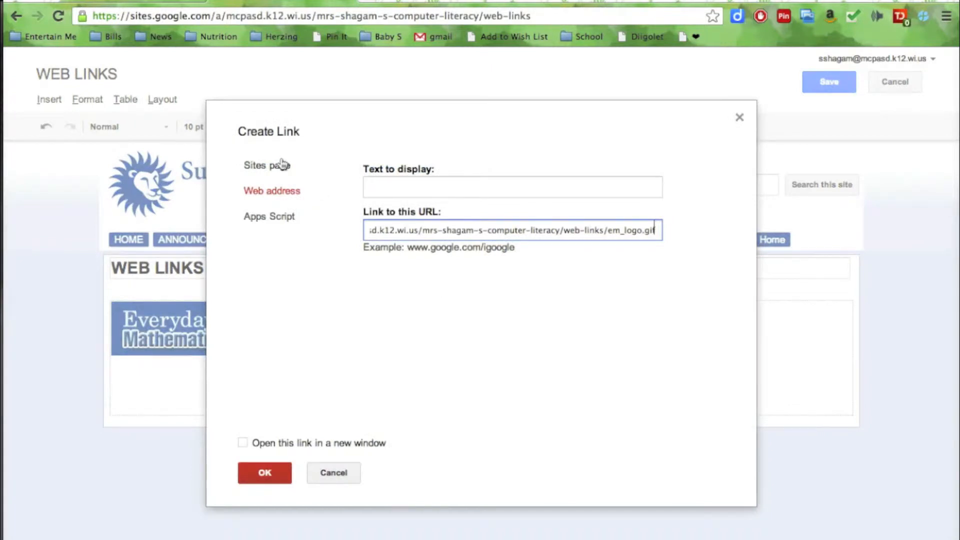
key(ctrl+a)
key(BackSpace)
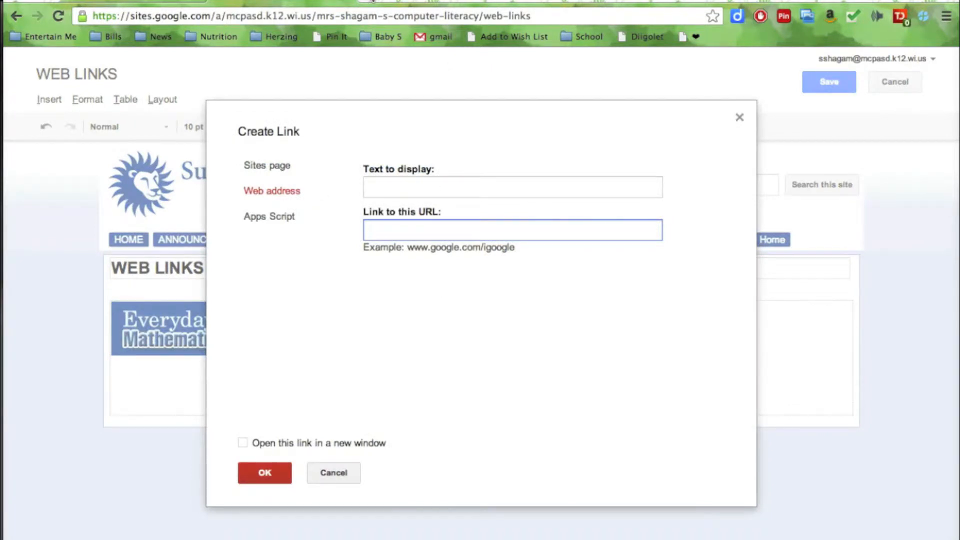
Search the web for everydaymathonline in another browser tab, open the Everyday Math login page and copy its address.
click(373, 2)
text(everydaymath)
key(Return)
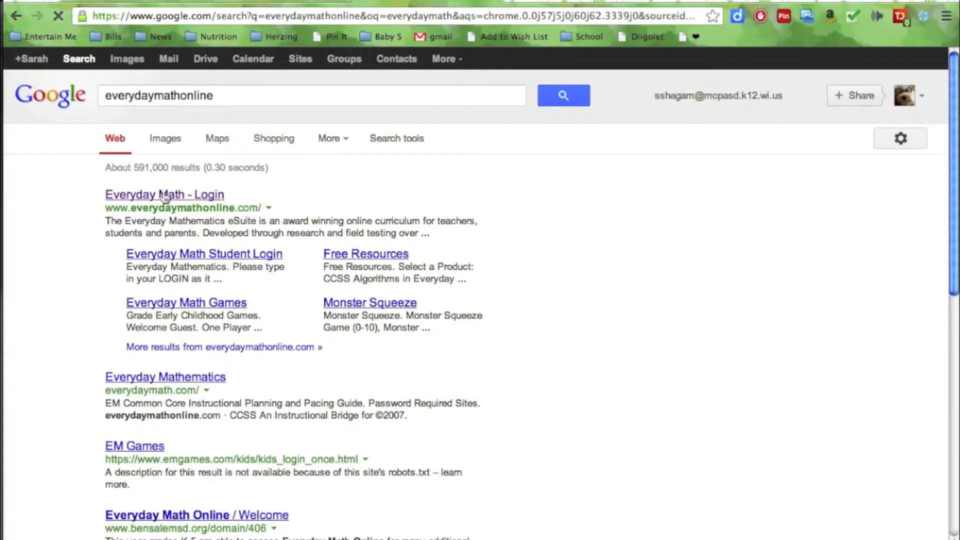
click(238, 19)
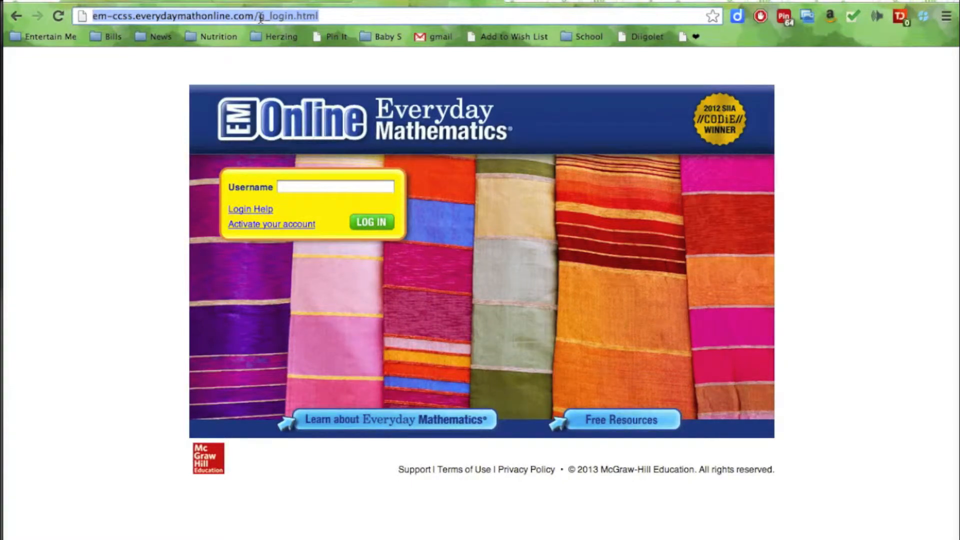
right_click(261, 18)
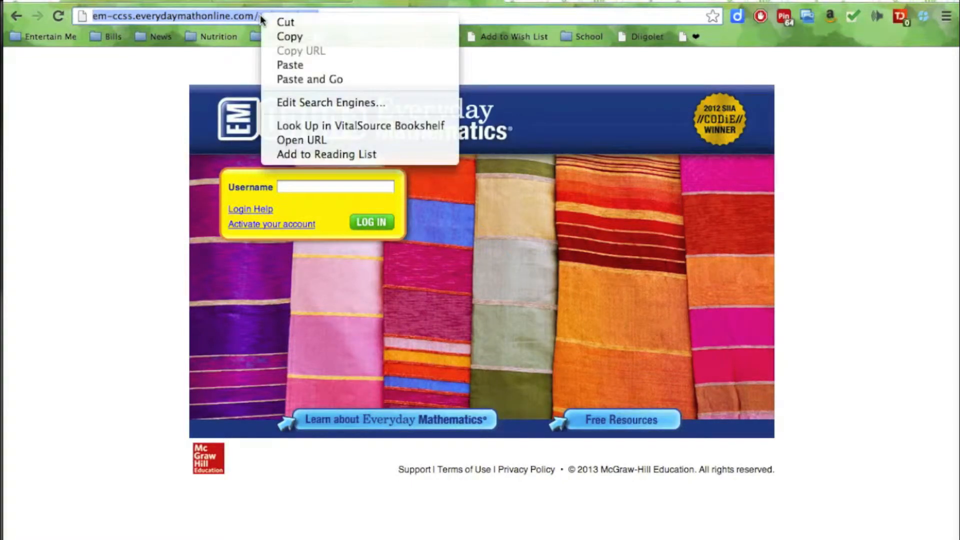
click(286, 38)
click(281, 4)
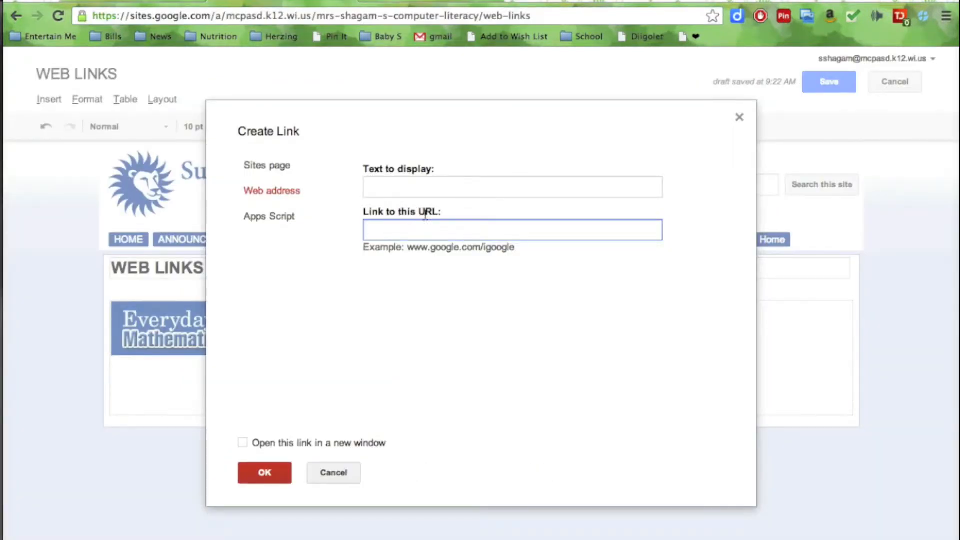
key(super+v)
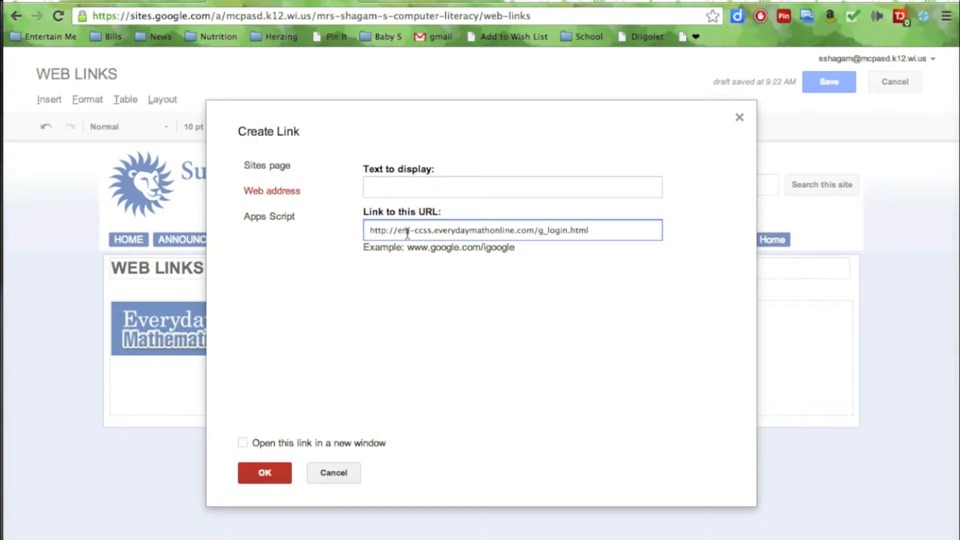
click(244, 443)
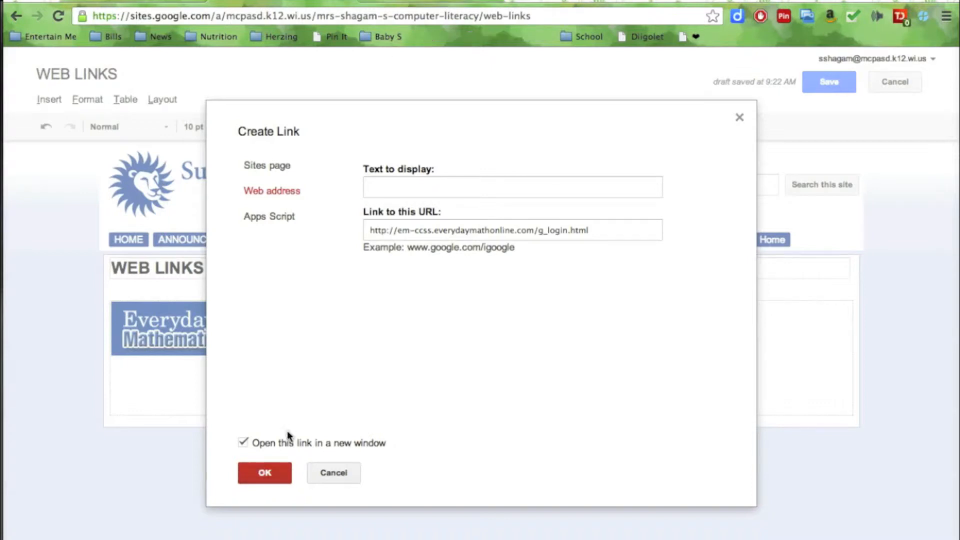
click(267, 473)
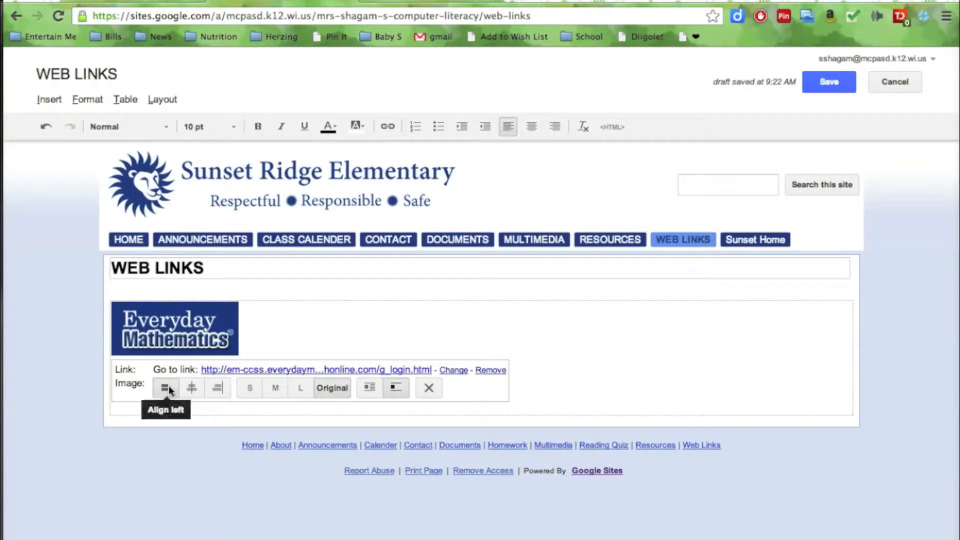
Try centre and right alignment on the logo and return it to left alignment.
click(194, 390)
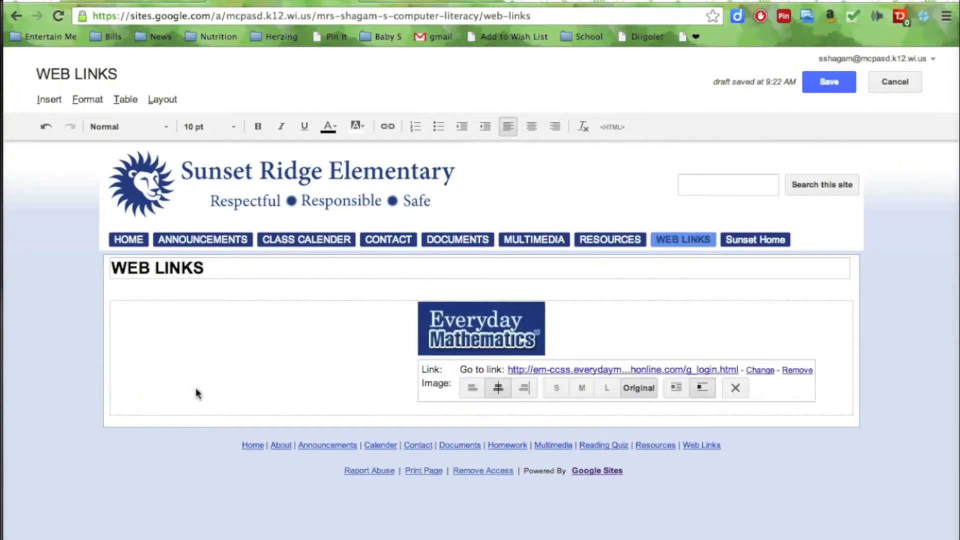
click(523, 388)
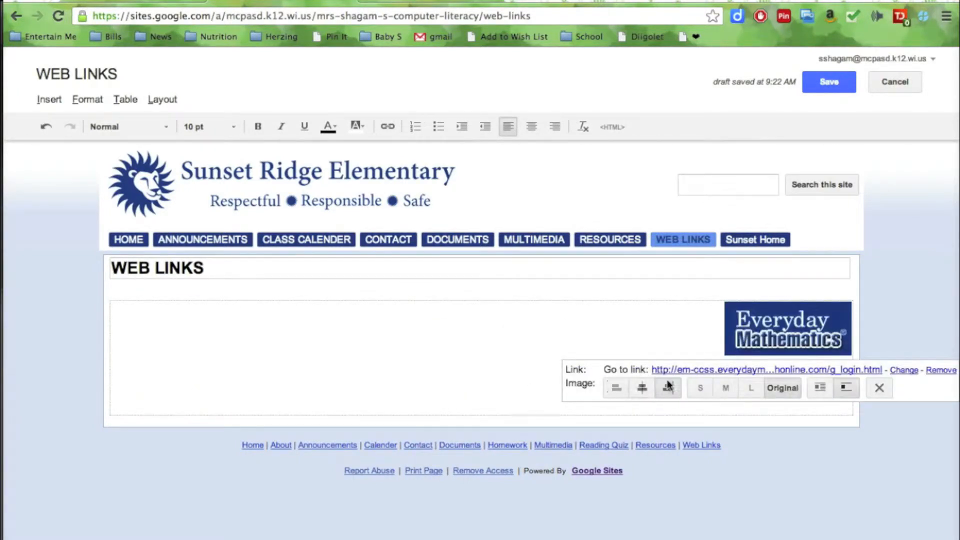
click(617, 389)
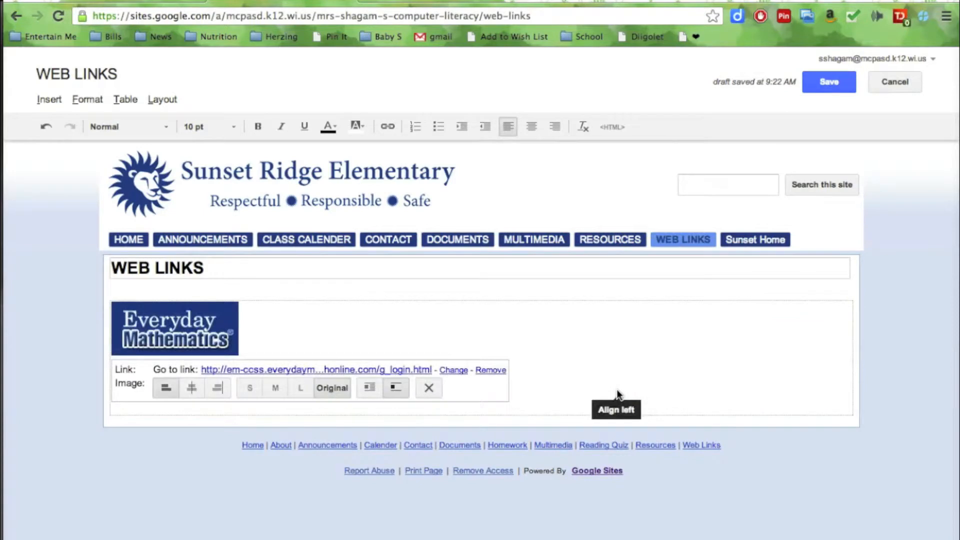
Try the medium and large sizes on the logo and restore its original size.
click(255, 388)
click(275, 394)
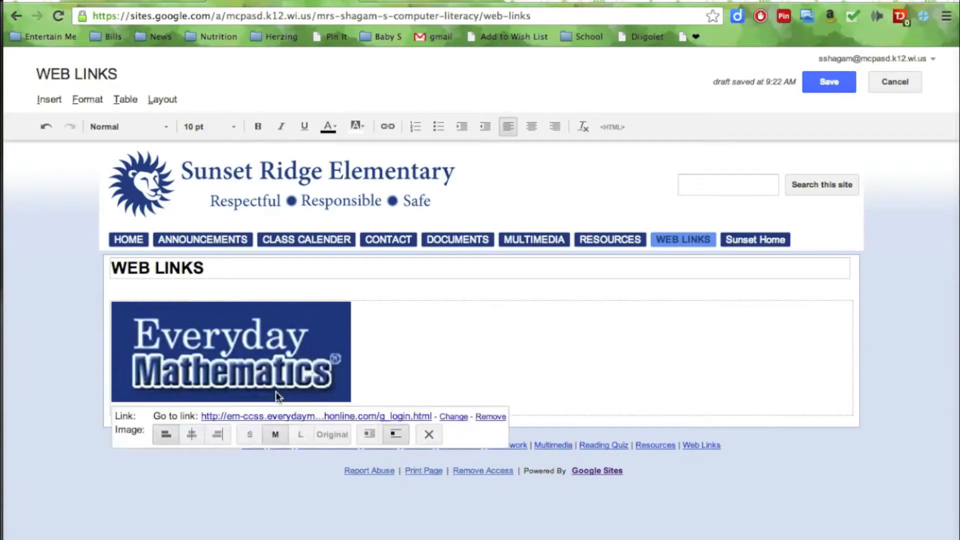
click(301, 435)
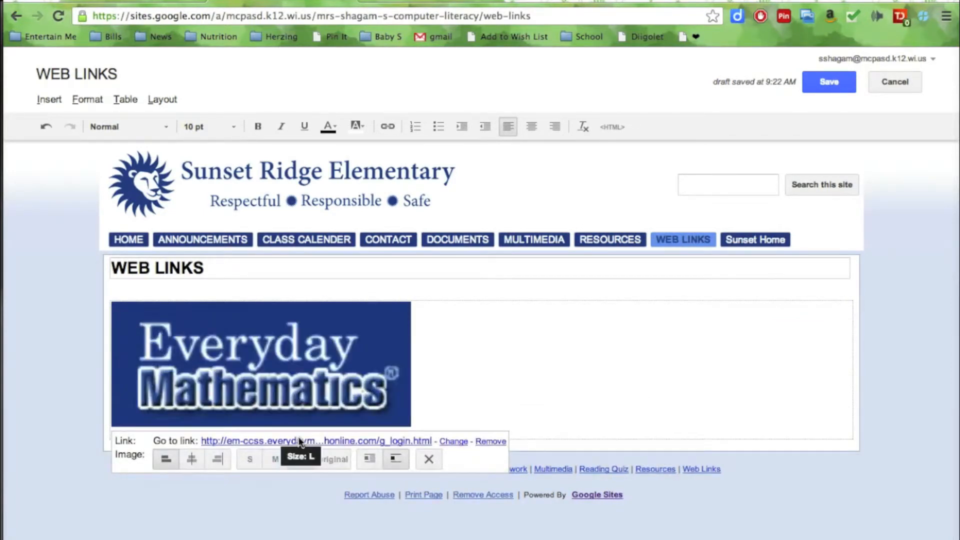
click(331, 460)
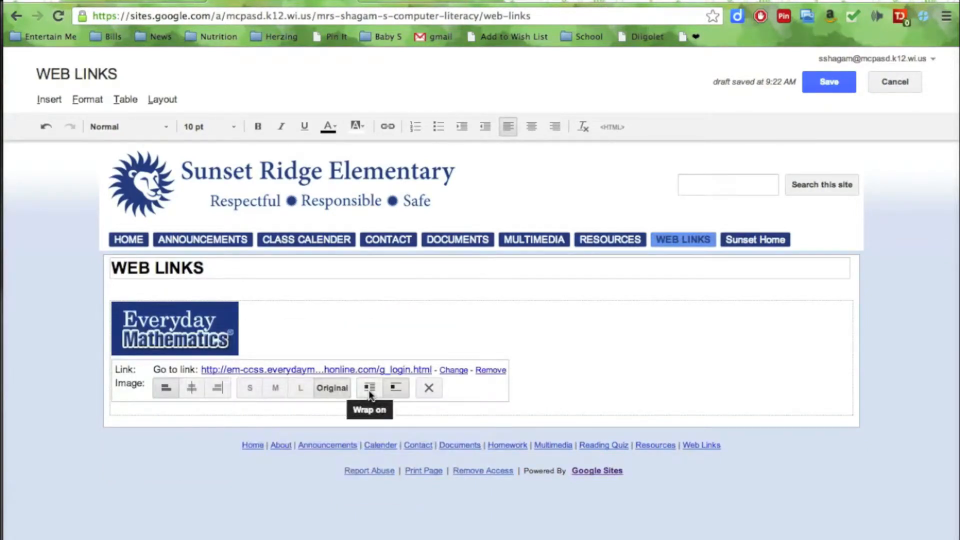
click(283, 324)
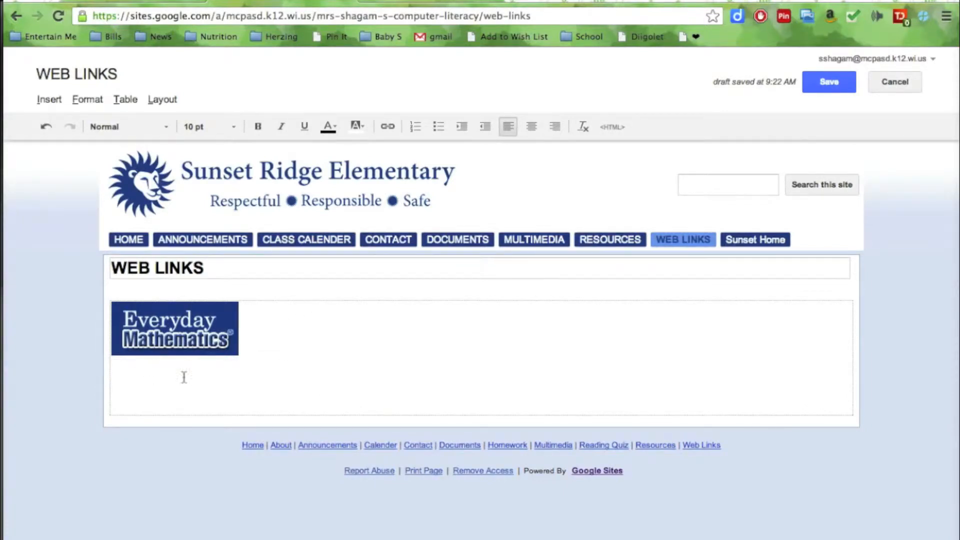
click(162, 321)
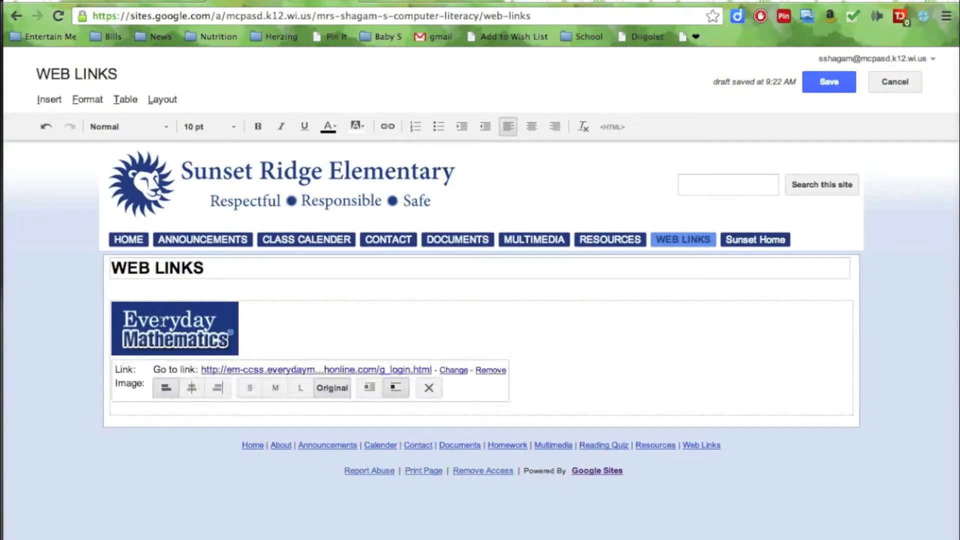
click(397, 385)
click(423, 334)
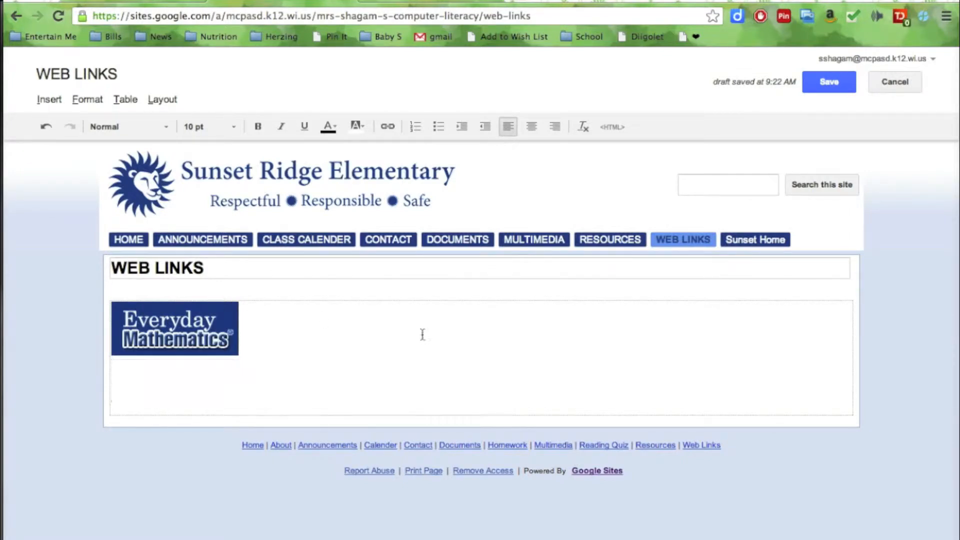
Save the WEB LINKS page, test the logo's link and return to the site page.
click(828, 82)
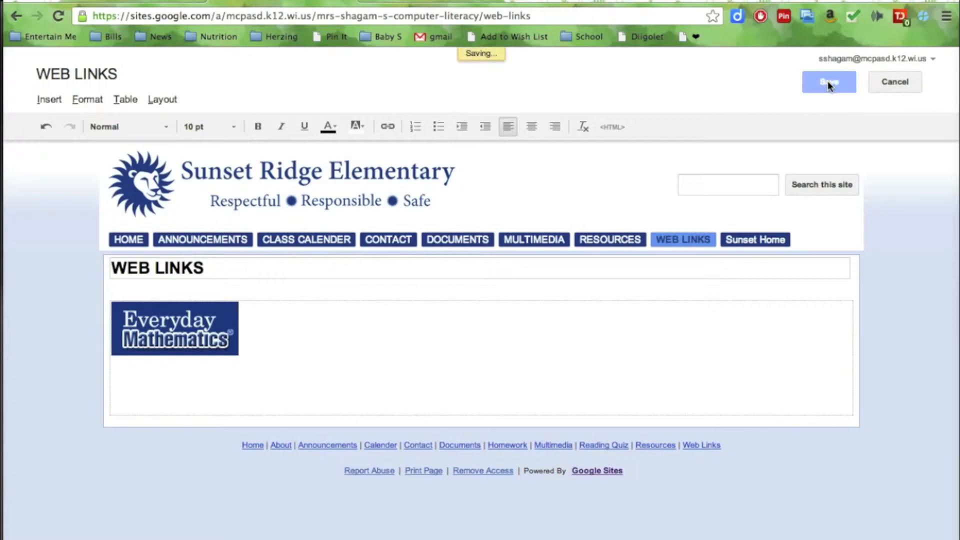
click(165, 295)
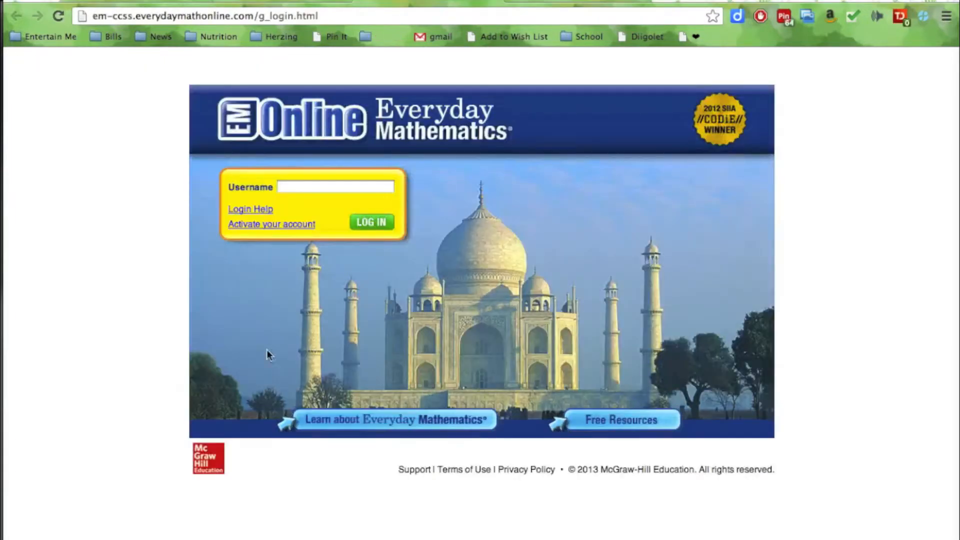
click(492, 1)
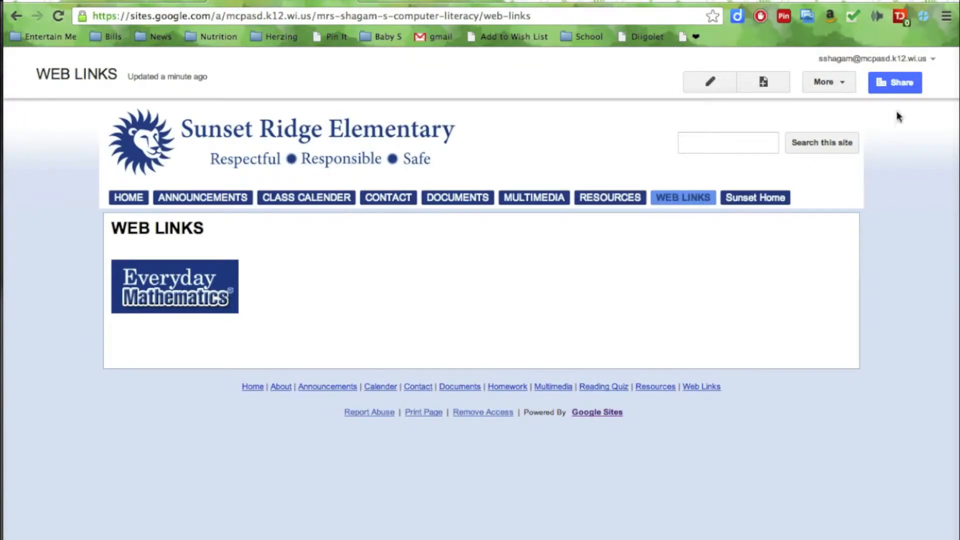
Reopen the WEB LINKS page for editing and add a new line below the logo.
click(709, 85)
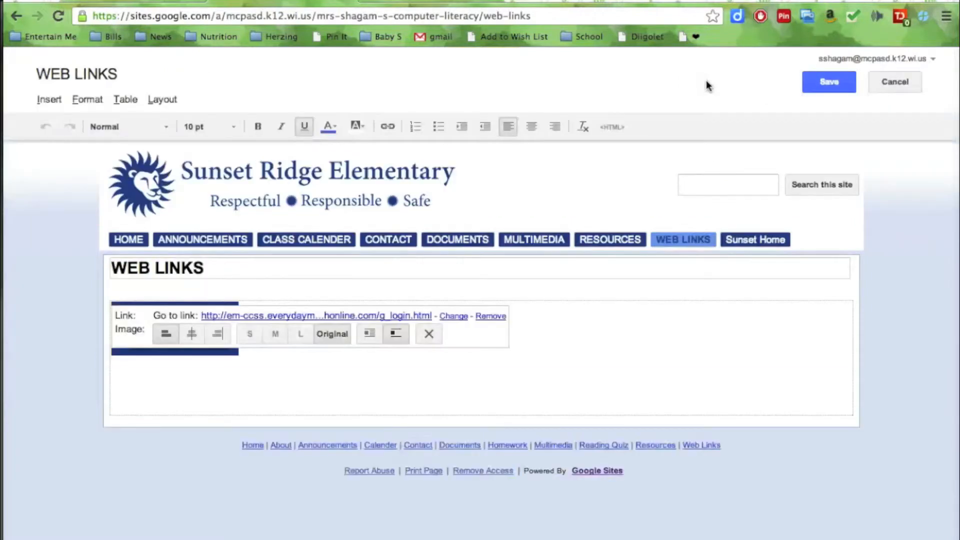
click(457, 397)
key(Return)
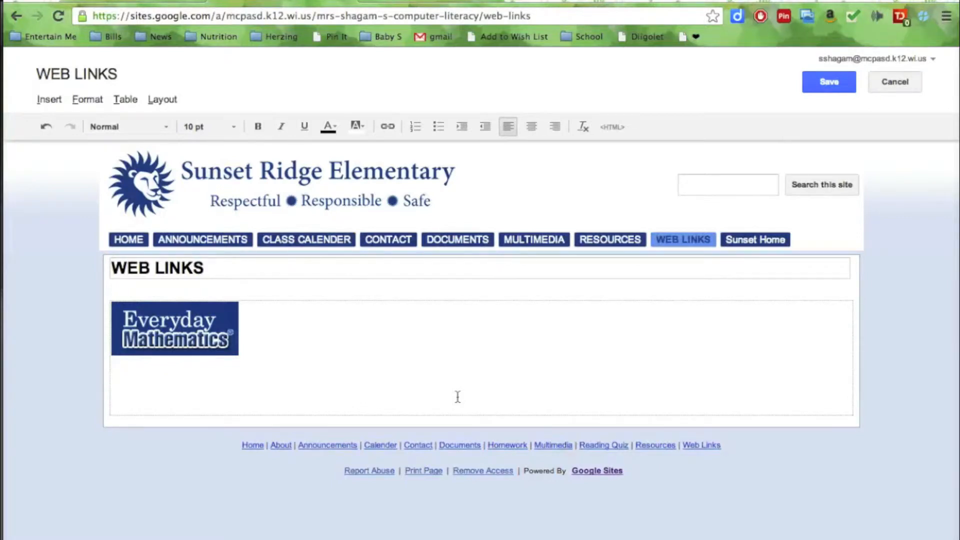
Start adding another image to the page, using a web address (URL) as its source.
click(47, 105)
click(98, 152)
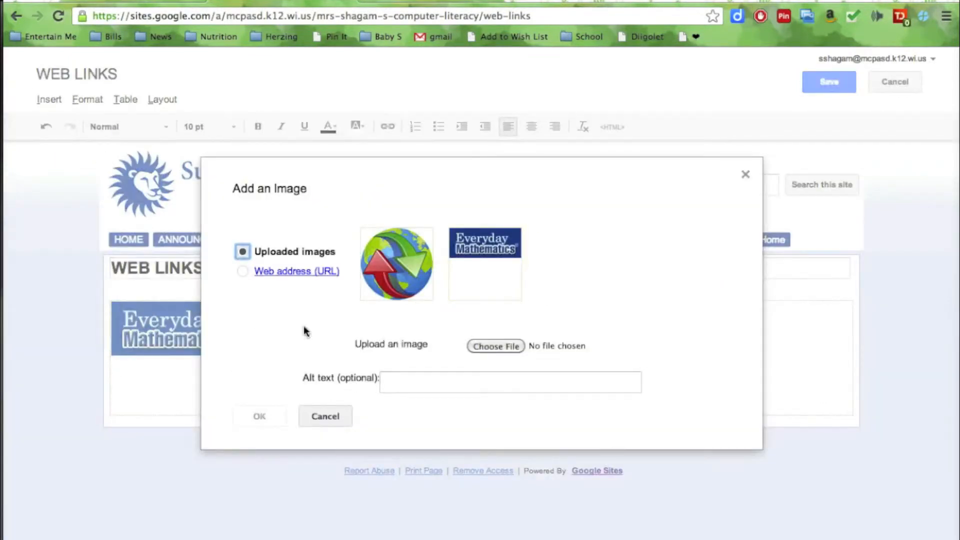
click(243, 271)
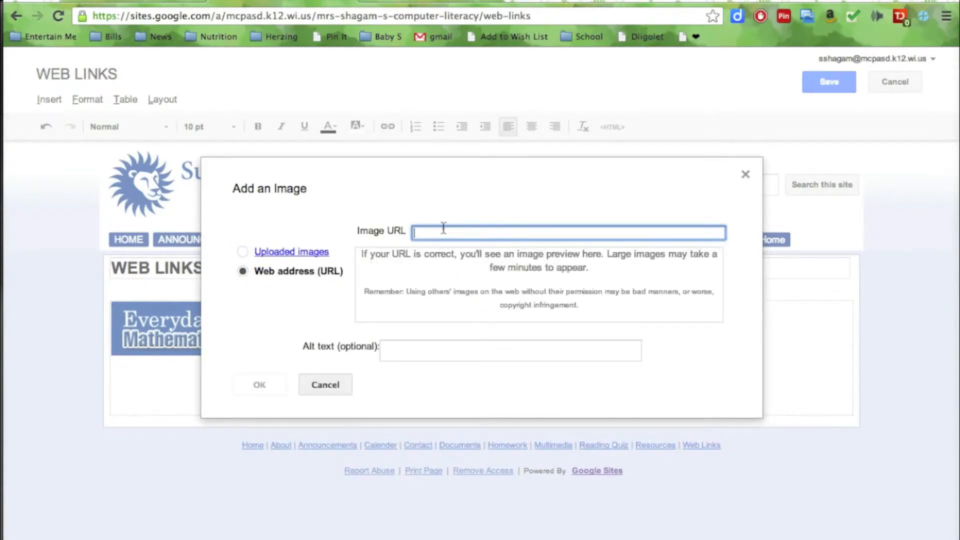
Return to the Everyday Mathematics logo image in the other browser tab and copy the web address of logo_em.gif.
click(429, 4)
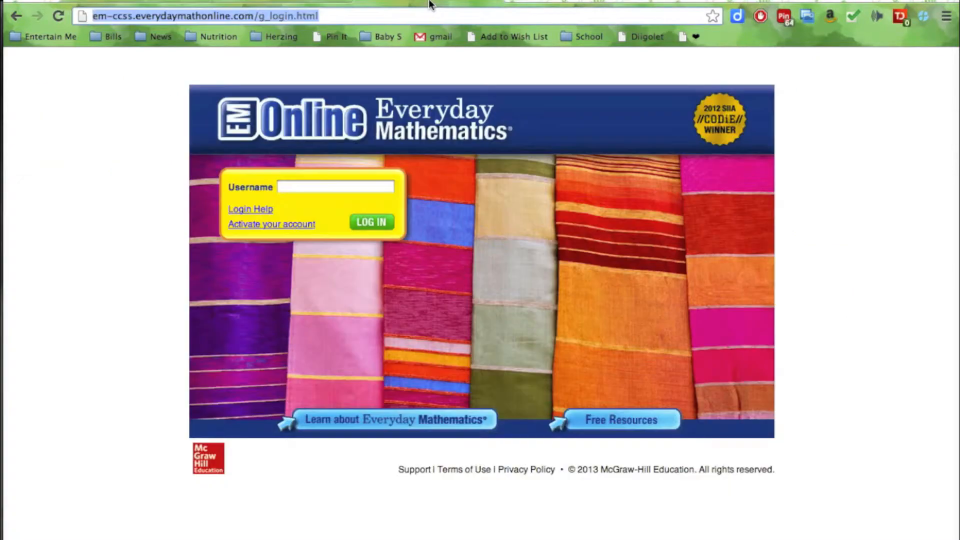
click(14, 17)
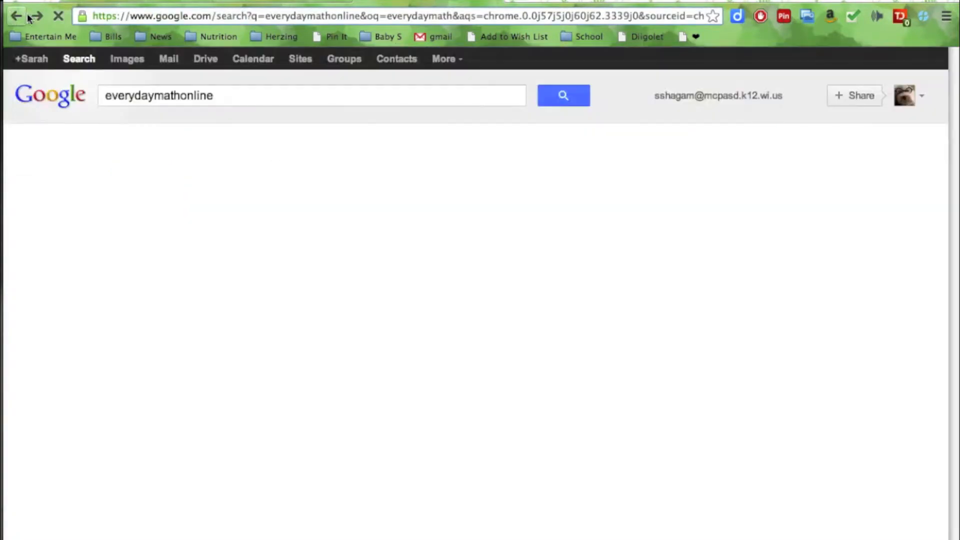
click(14, 16)
click(744, 284)
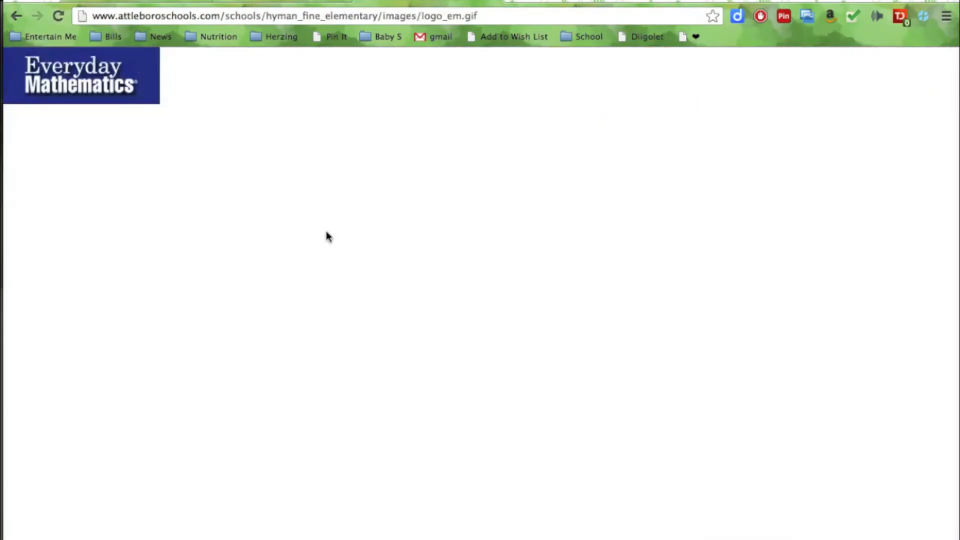
click(125, 16)
key(super+c)
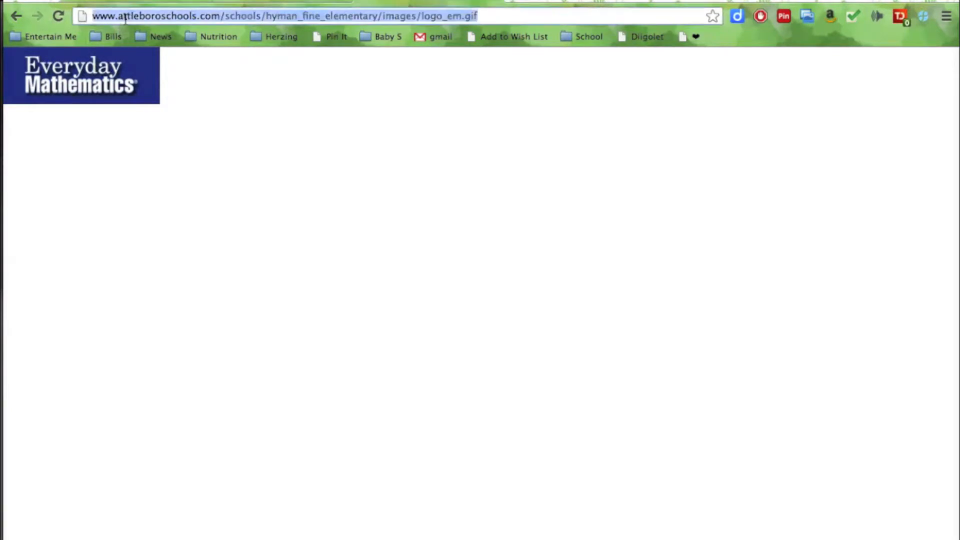
Insert the logo_em.gif image into the WEB LINKS page using the copied address as the image URL.
click(269, 2)
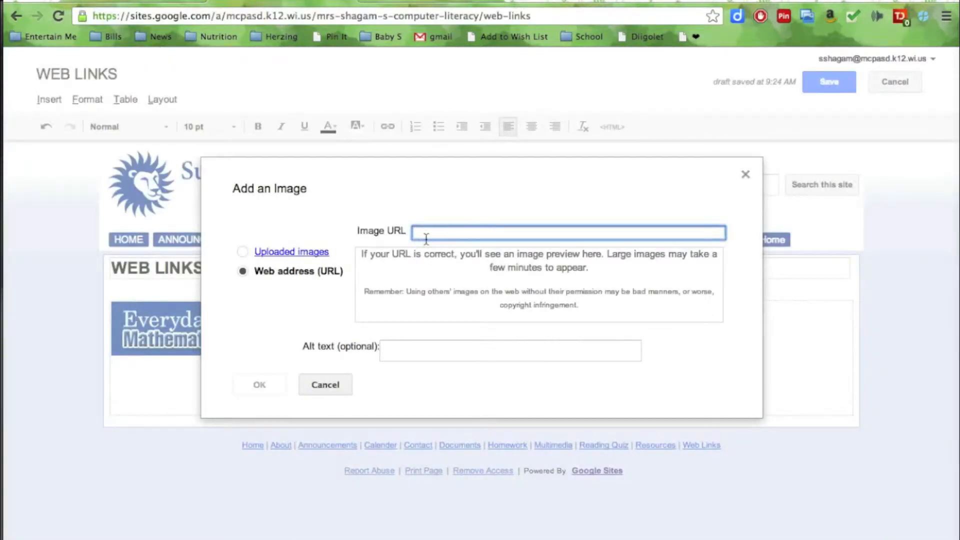
key(super+v)
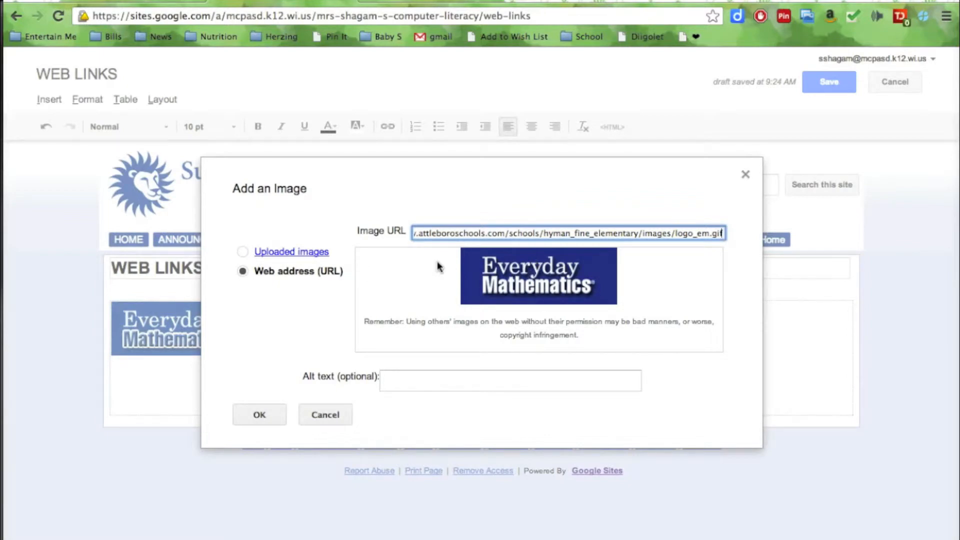
click(265, 413)
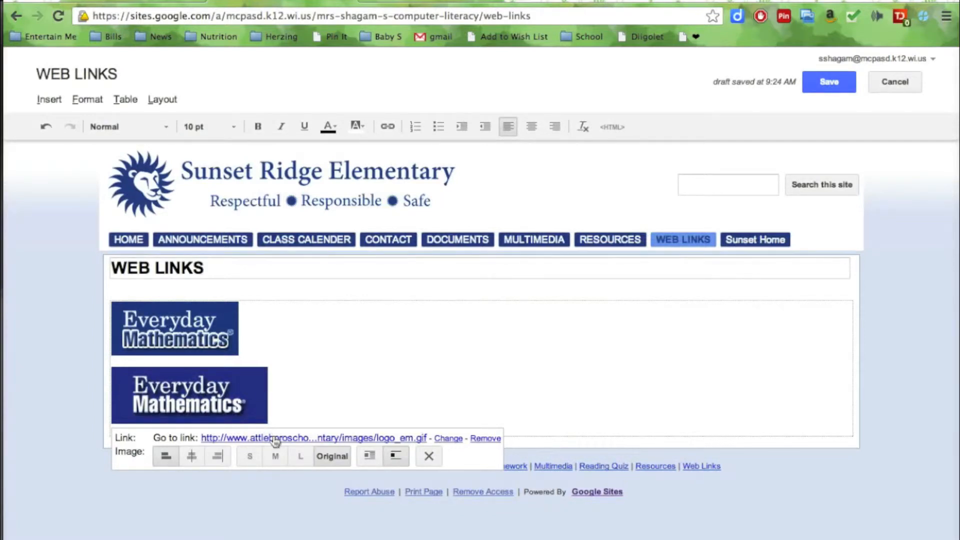
click(448, 439)
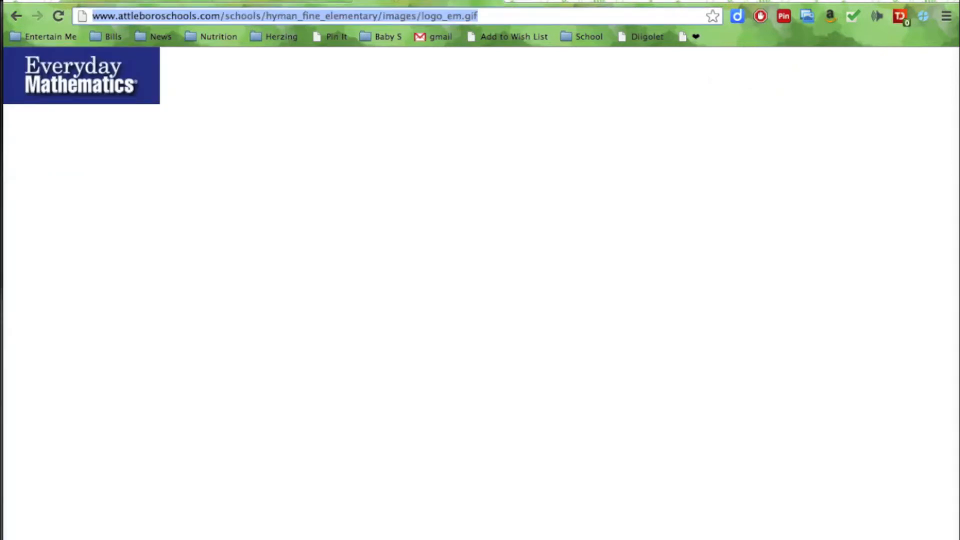
click(20, 16)
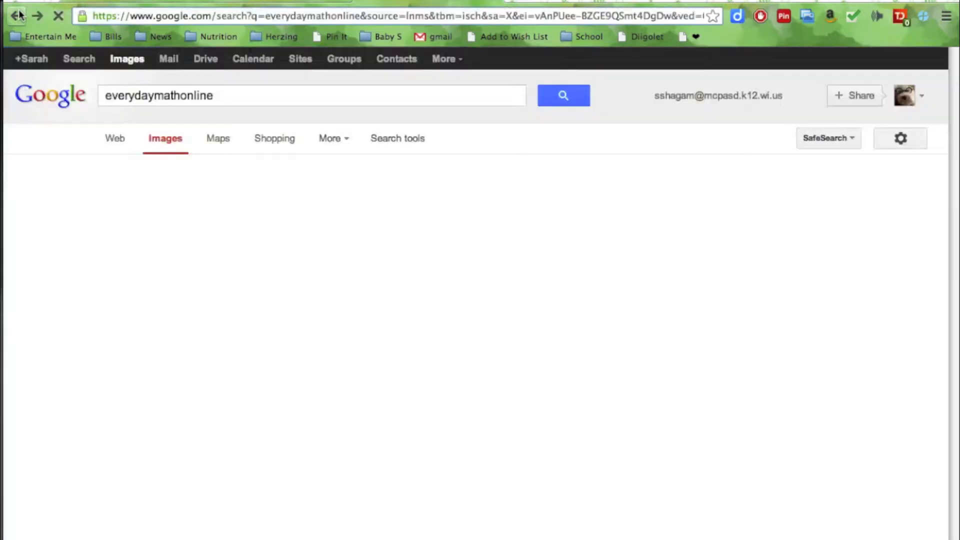
scroll(43, 107, down, 10)
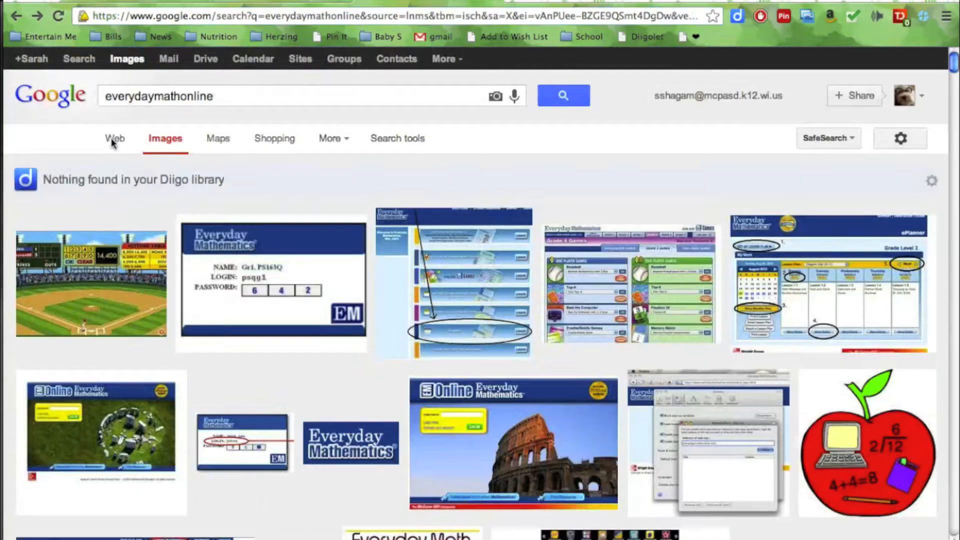
click(111, 138)
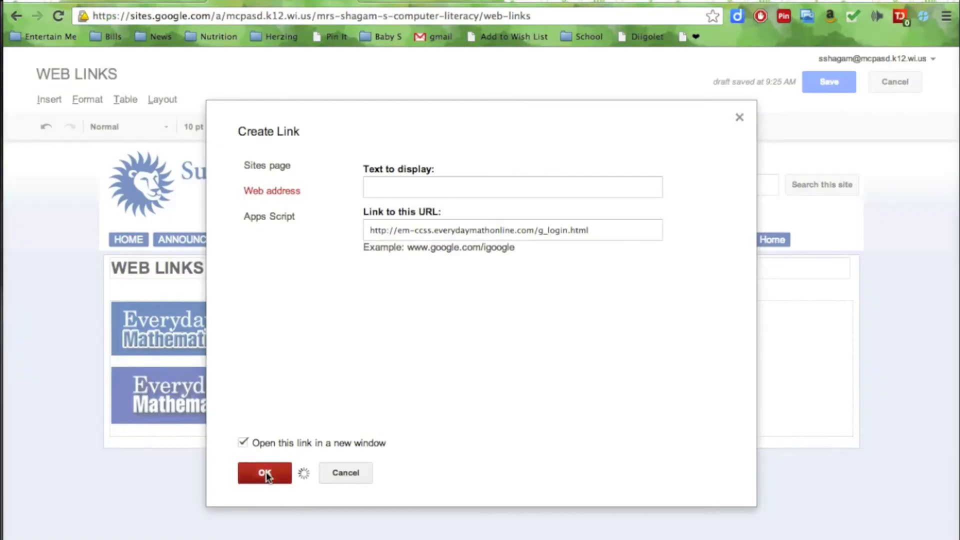
click(266, 471)
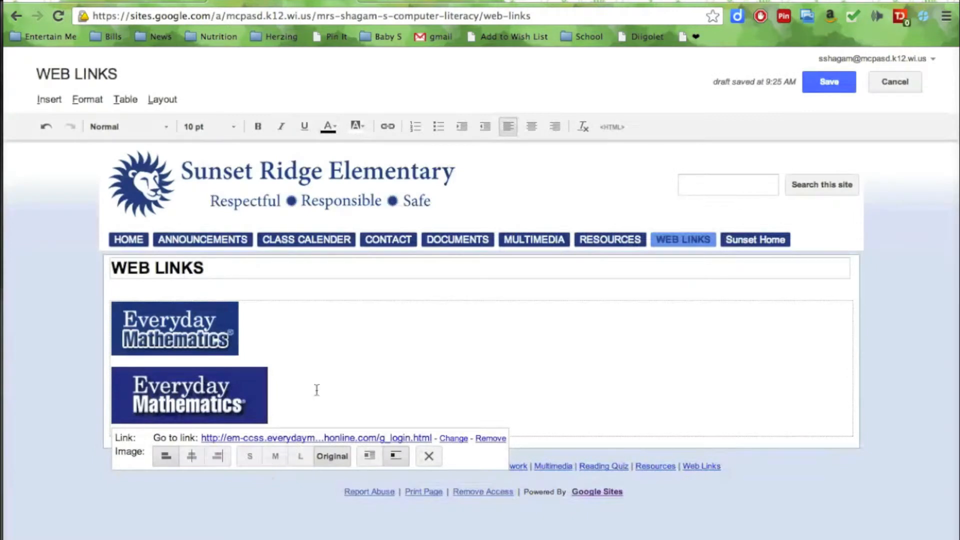
Save the WEB LINKS page, test the second logo's link and close the login site.
click(365, 376)
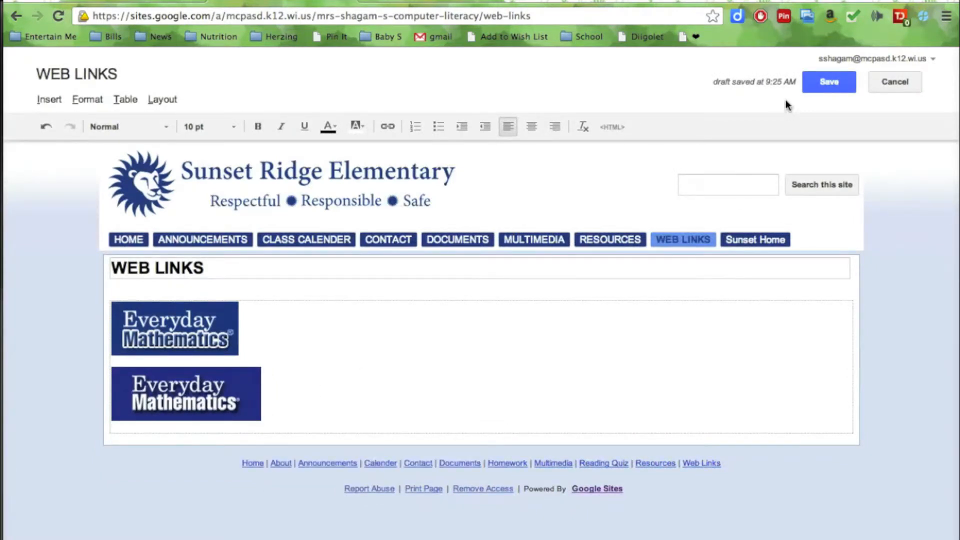
click(833, 81)
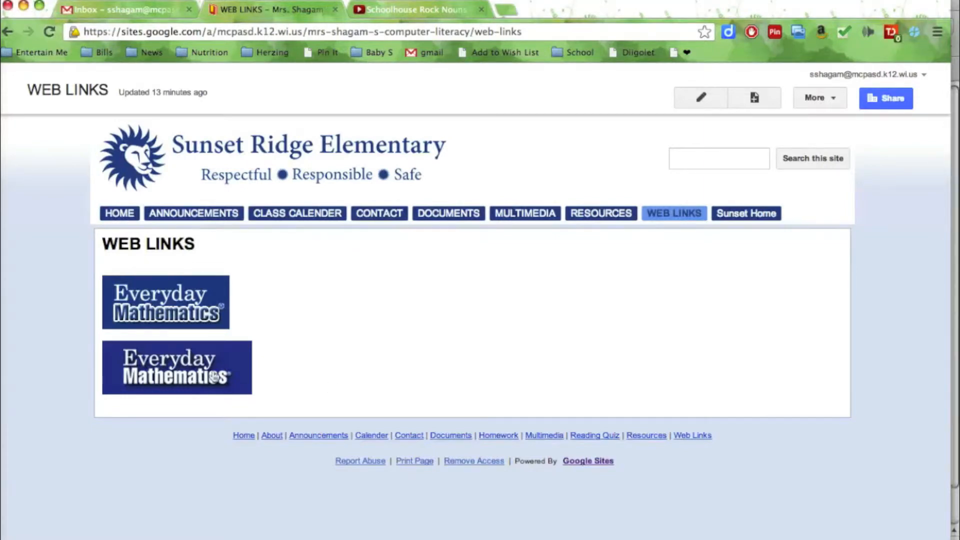
click(215, 378)
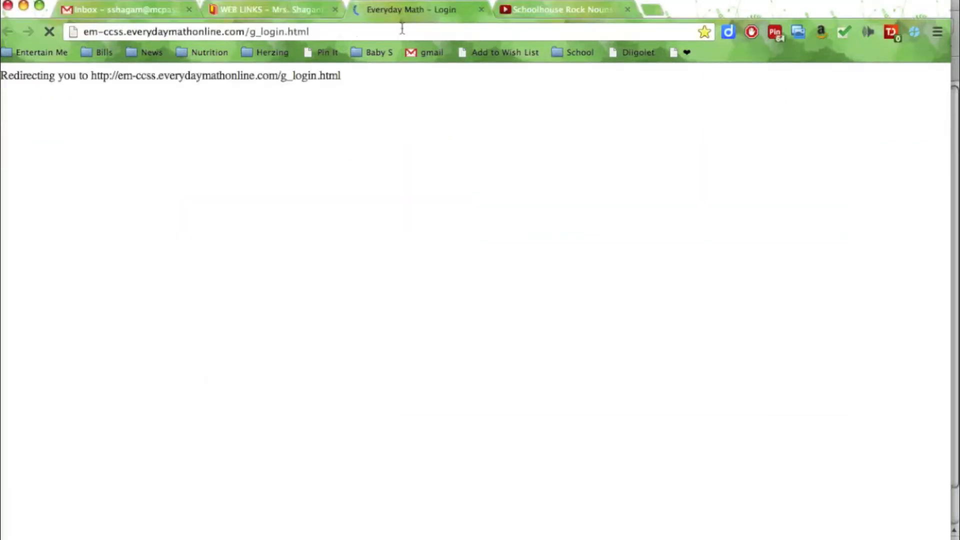
click(481, 10)
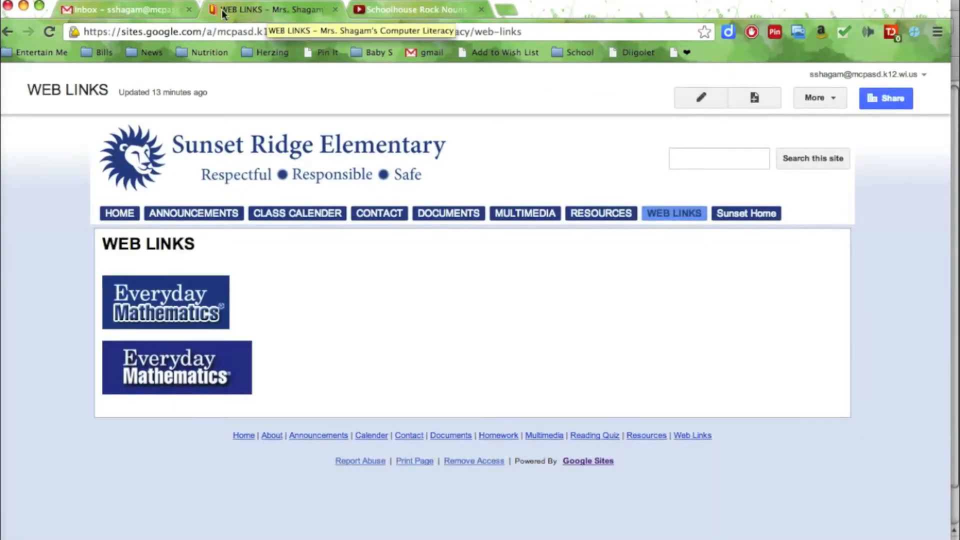
Open the VIDEOS page from the site's MULTIMEDIA section.
click(521, 213)
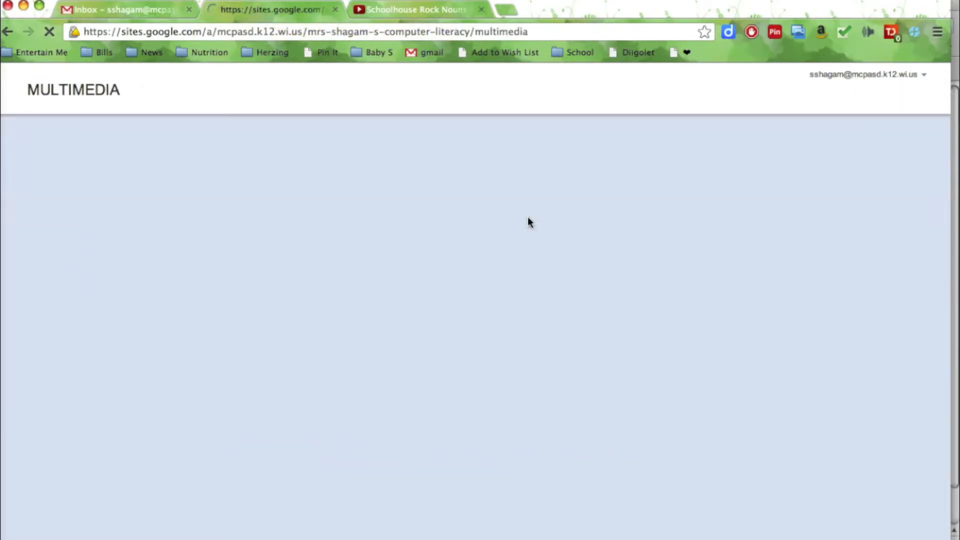
scroll(280, 430, down, 3)
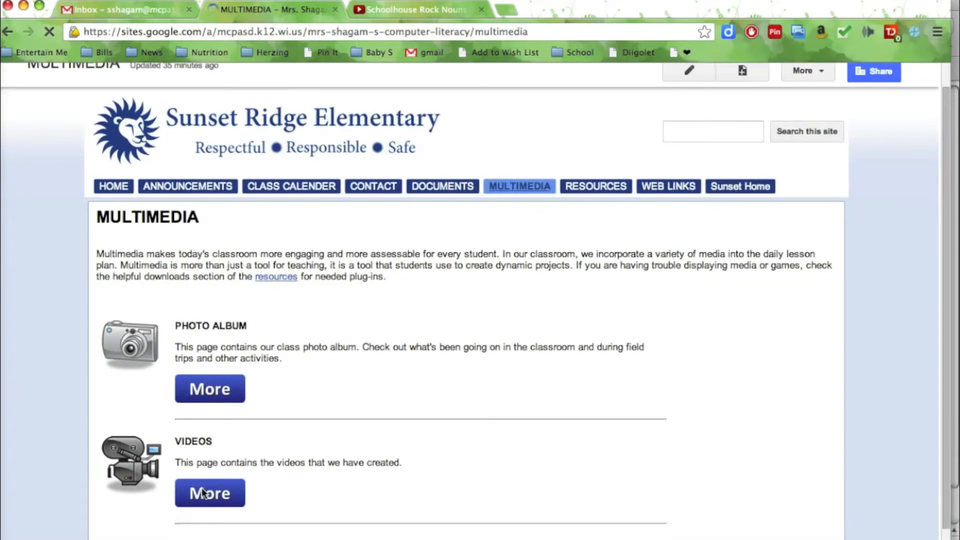
click(208, 447)
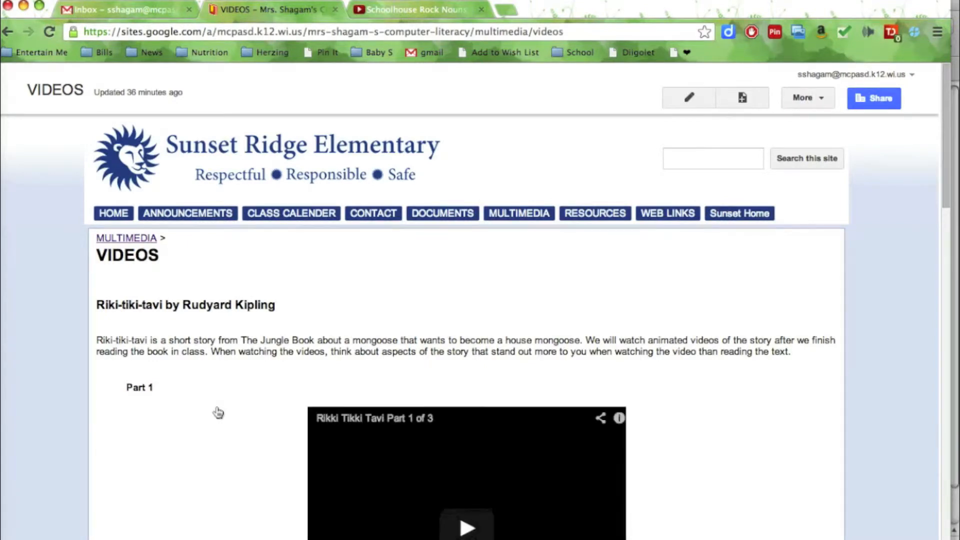
Edit the VIDEOS page, replacing all of its body content with the heading "Nouns".
click(694, 100)
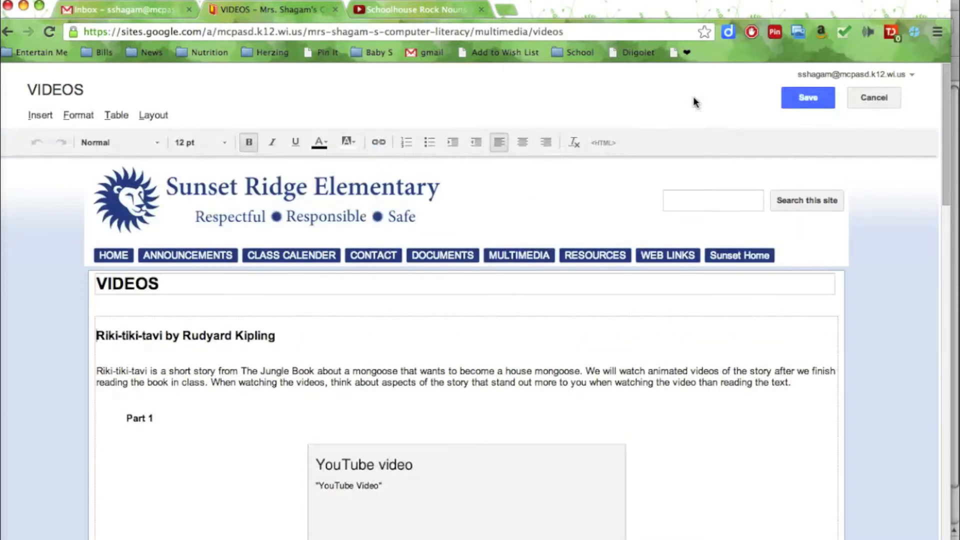
scroll(562, 470, down, 15)
drag(680, 425, 95, 333)
key(BackSpace)
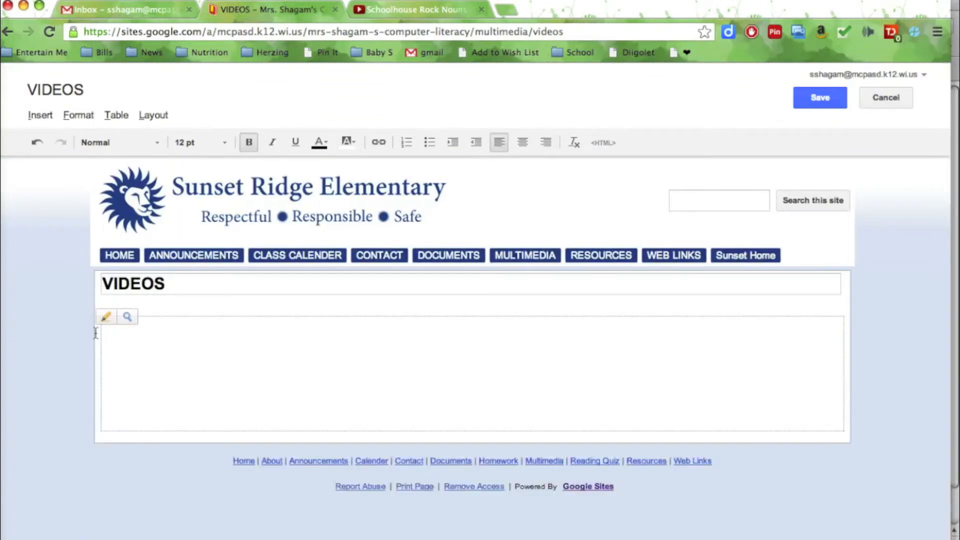
text(Nouns)
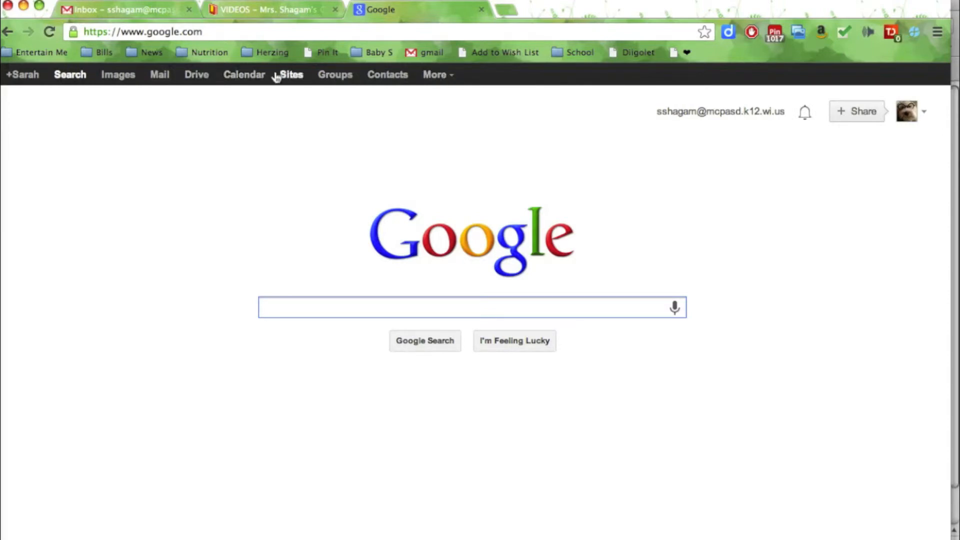
Go from the Google home page to YouTube and search for "nouns".
click(441, 74)
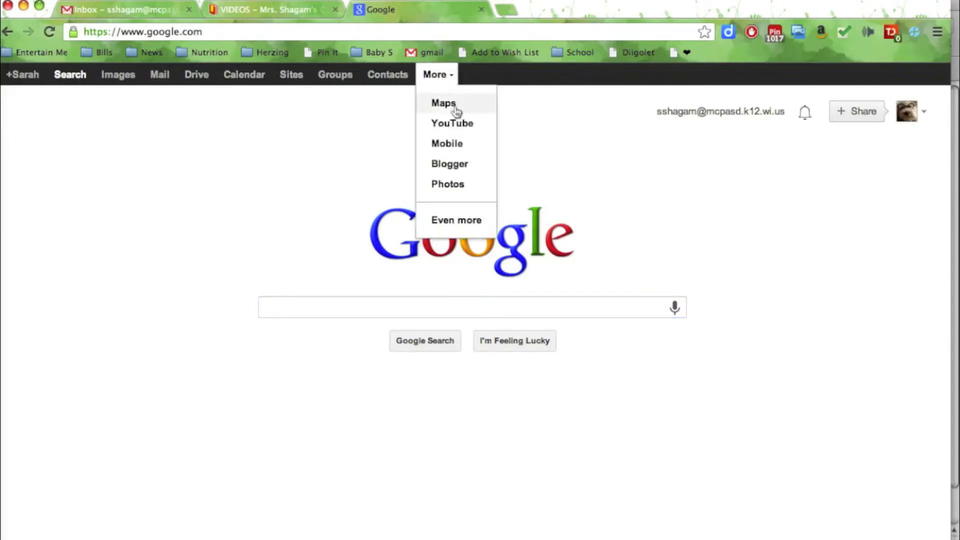
click(457, 124)
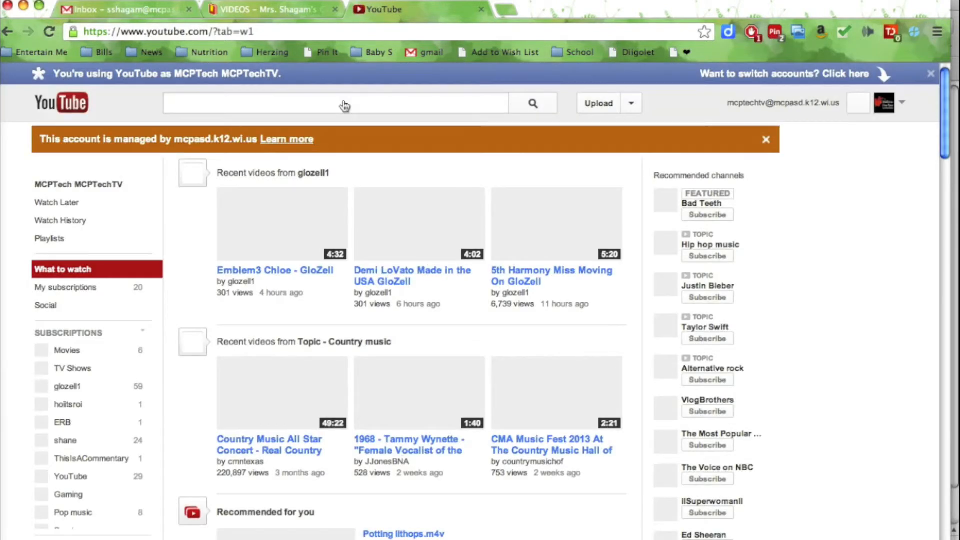
click(344, 105)
text(nouns)
key(Return)
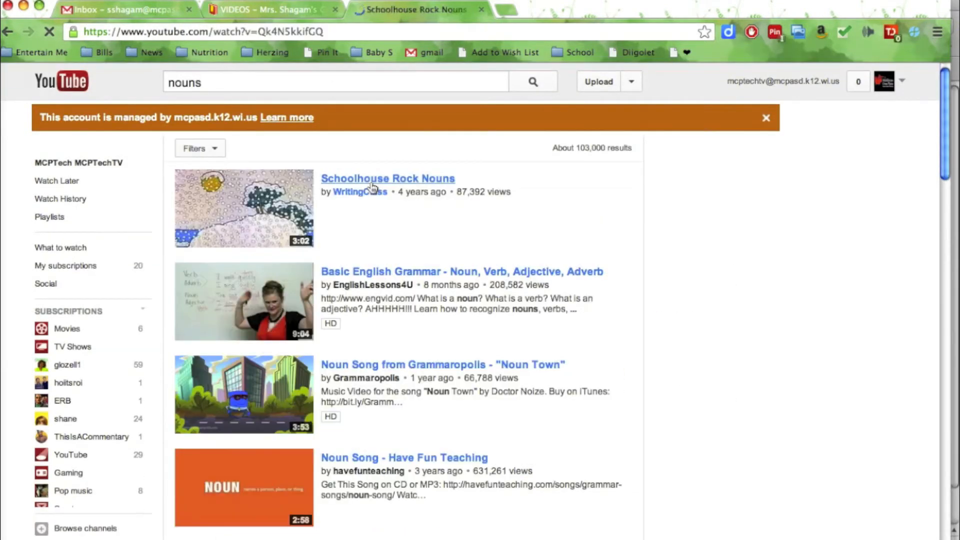
Open the Schoolhouse Rock Nouns video, copy its web address and pause playback.
click(372, 186)
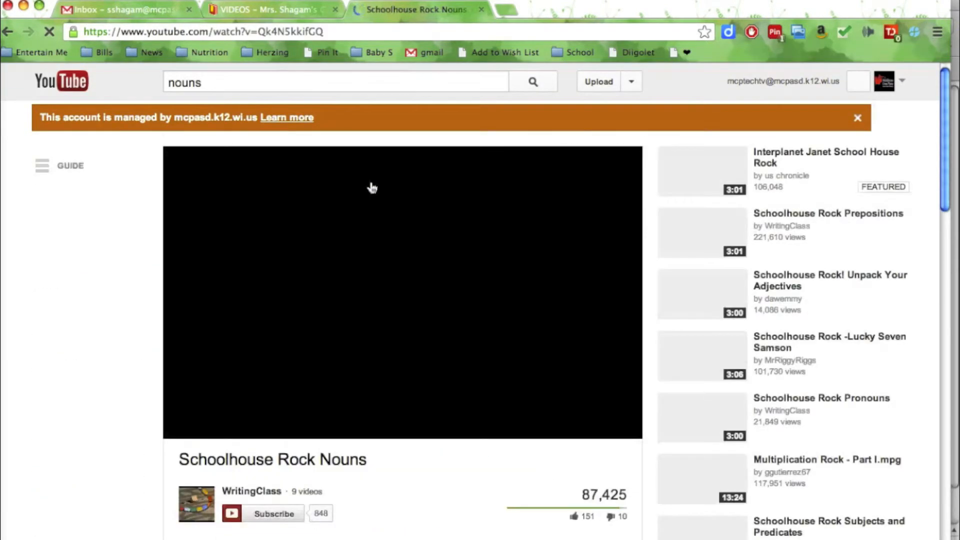
click(305, 32)
key(super+c)
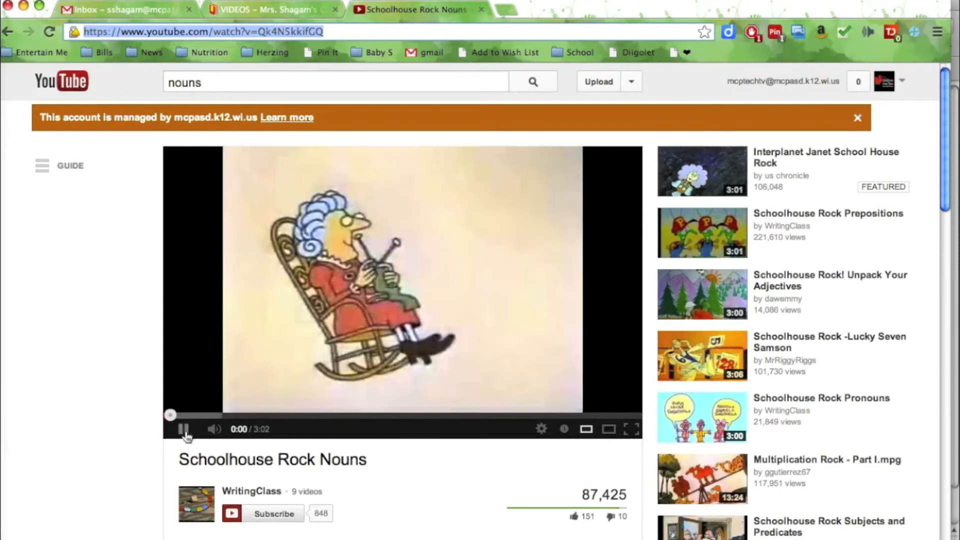
click(184, 430)
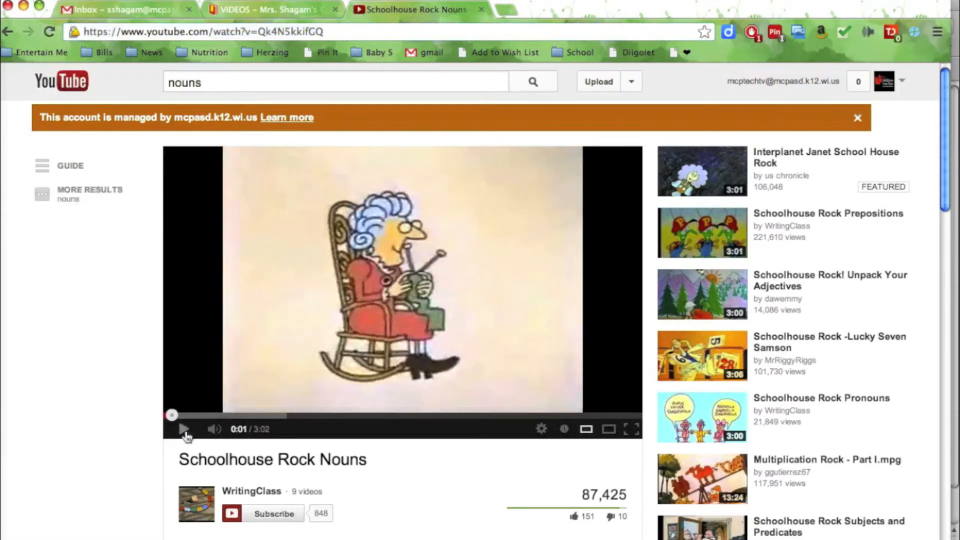
Insert the copied YouTube video into the VIDEOS page, with Include title turned off and the title text "Schoolhouse Rock Nouns Video".
click(254, 9)
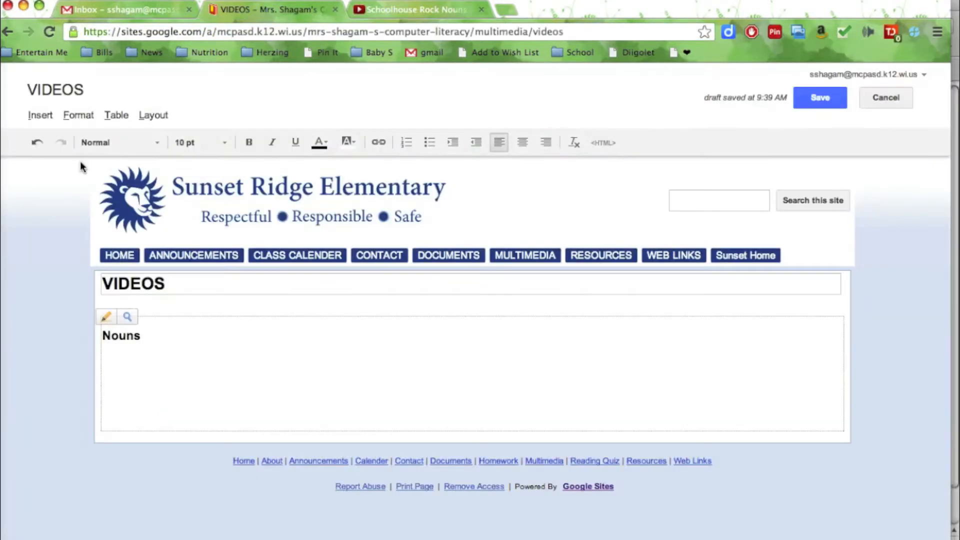
click(41, 117)
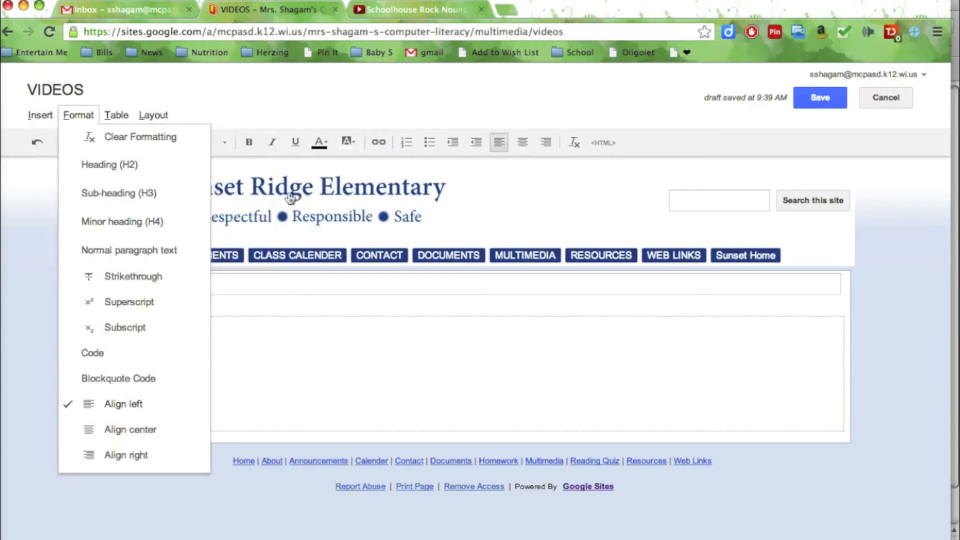
mouse_move(278, 527)
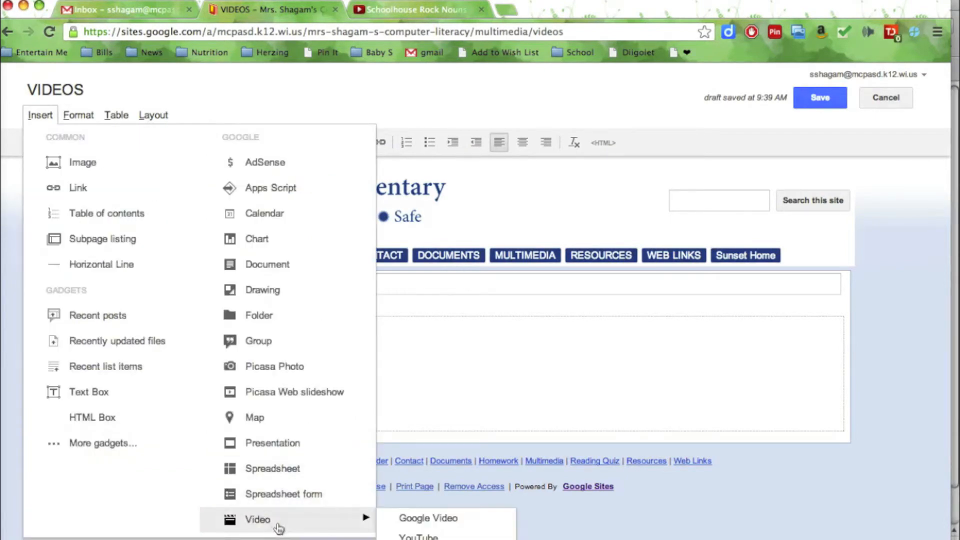
click(410, 537)
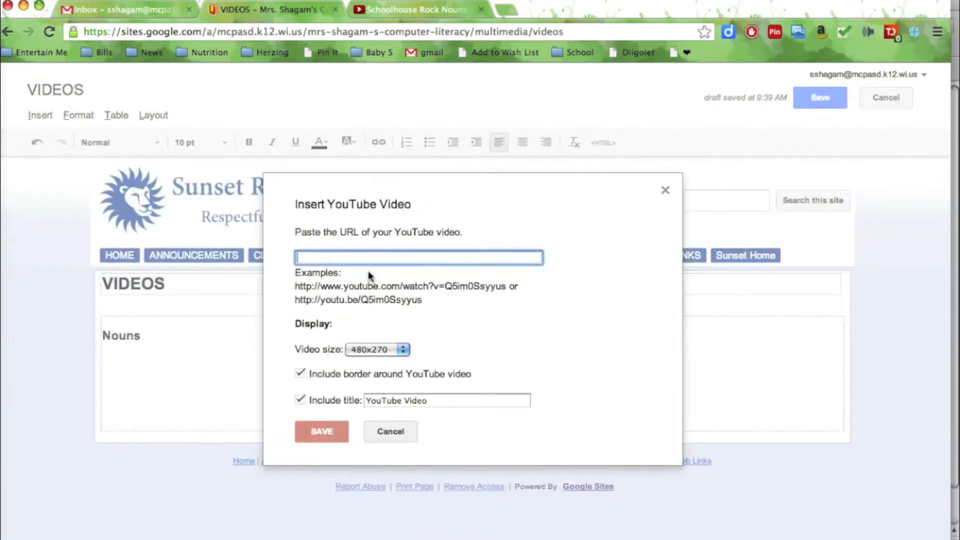
key(super+v)
click(300, 402)
drag(434, 401, 345, 403)
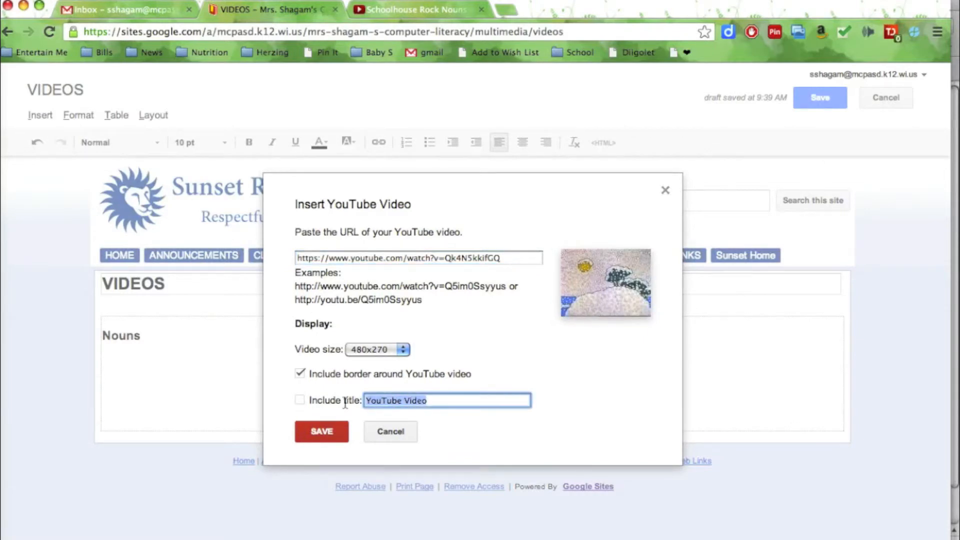
text(Schoolhouse Rock Nouns Video)
click(319, 433)
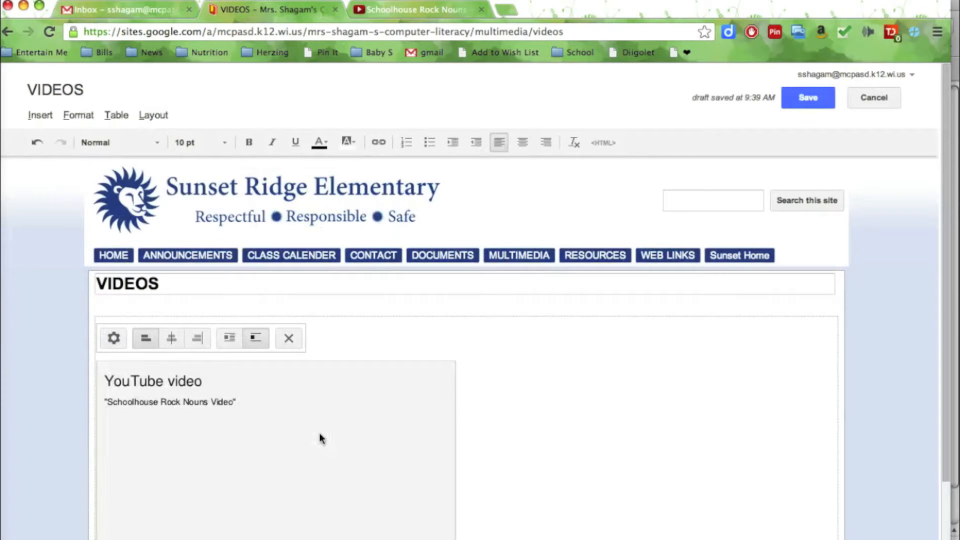
Set the embedded YouTube video's size to 640x360 in its properties.
click(114, 338)
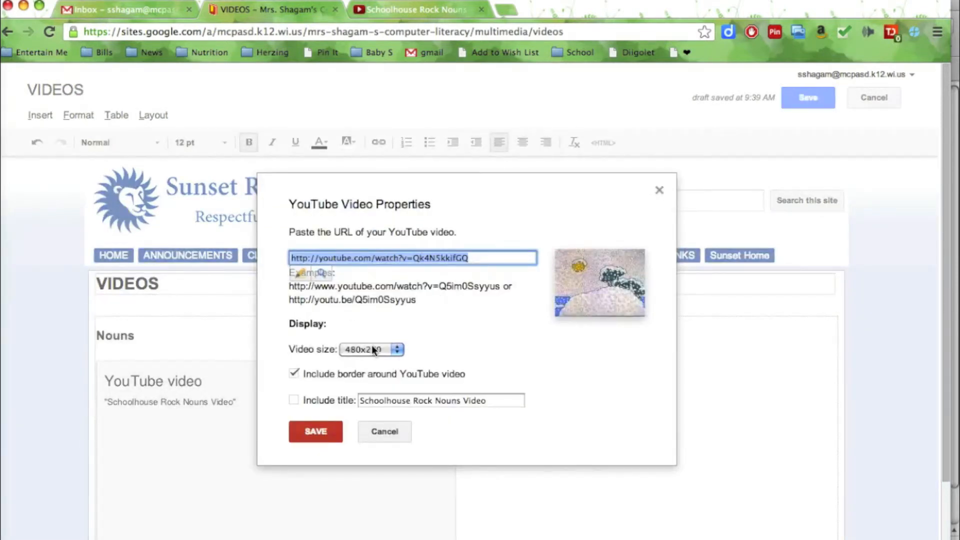
scroll(371, 345, down, 5)
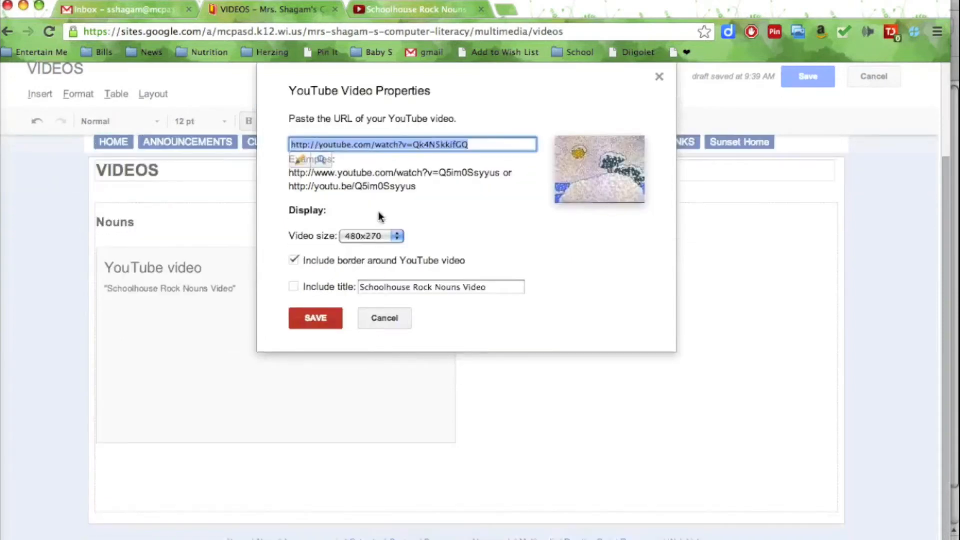
click(381, 241)
click(379, 262)
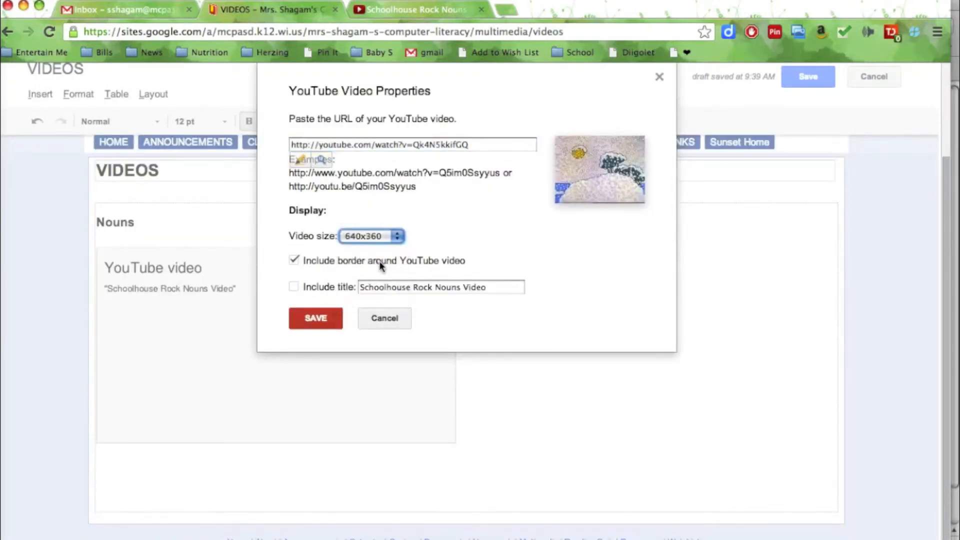
click(318, 317)
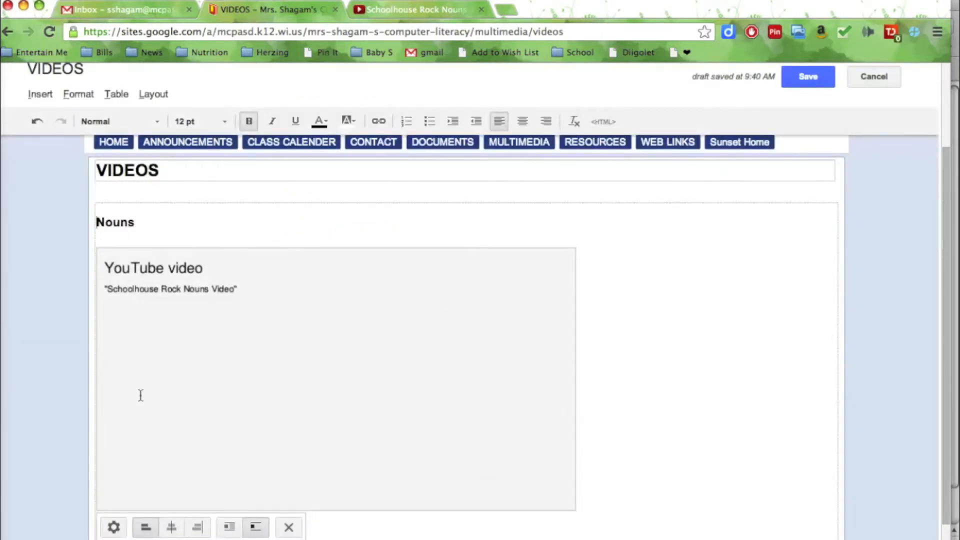
Try a size of 1280x720 for the embedded YouTube video and check how it fits the page.
scroll(139, 385, down, 3)
click(113, 457)
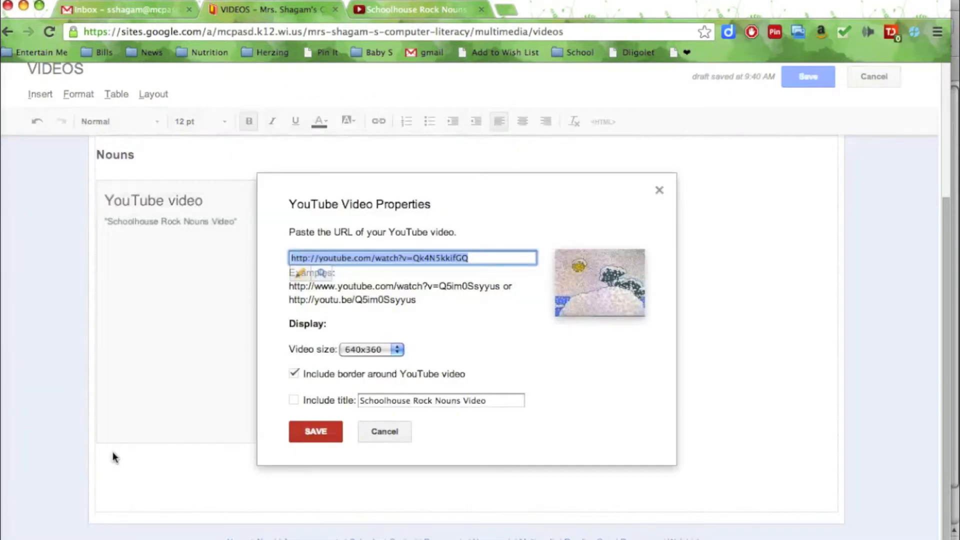
click(374, 349)
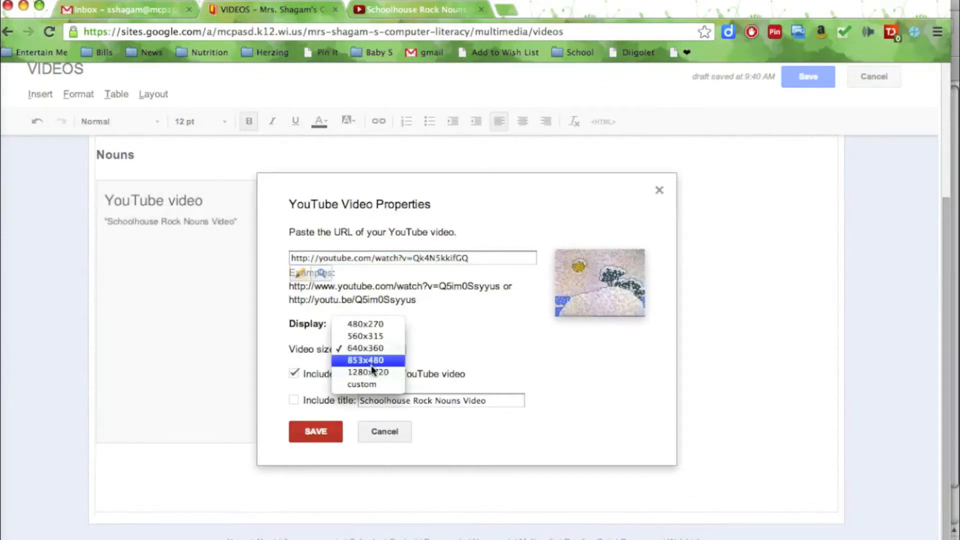
click(373, 372)
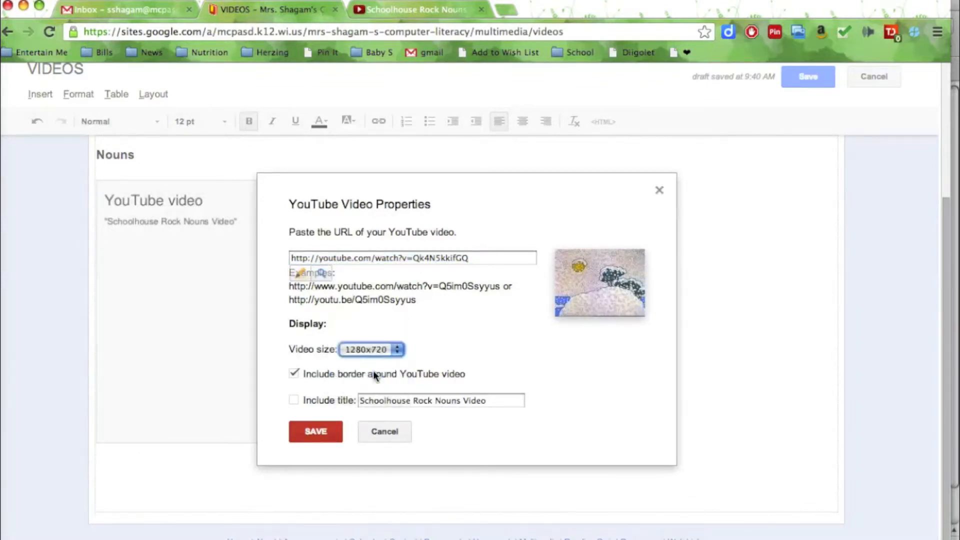
click(322, 430)
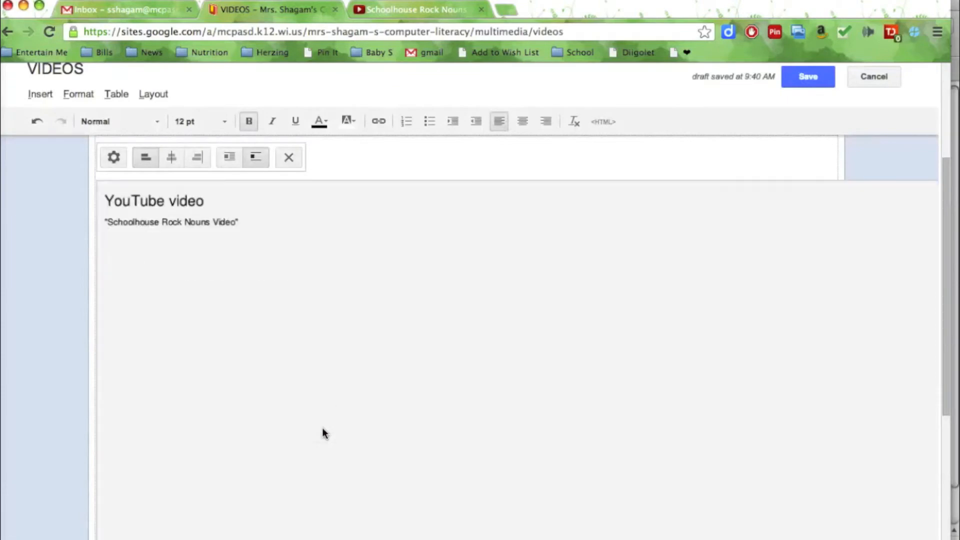
scroll(424, 347, right, 3)
scroll(424, 347, left, 3)
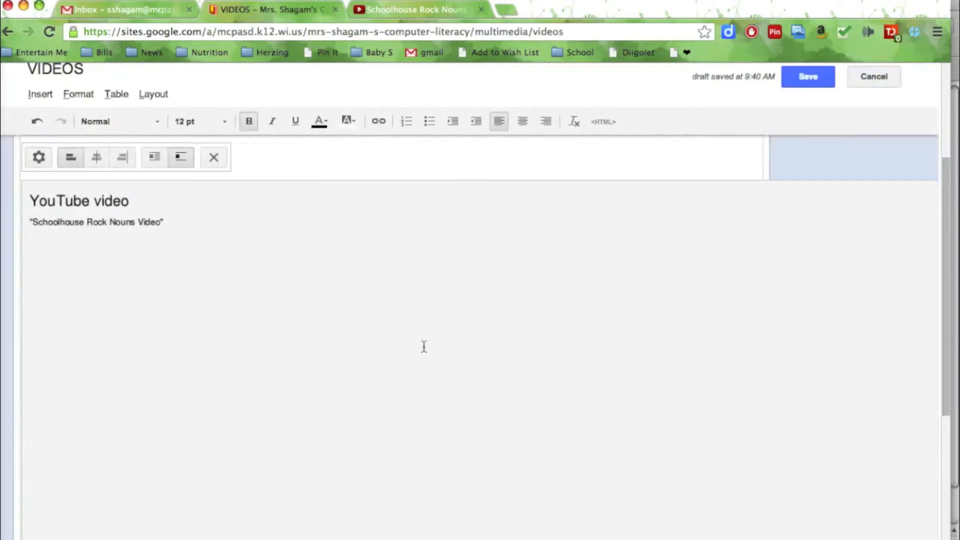
Return the embedded YouTube video's size to 640x360.
click(107, 164)
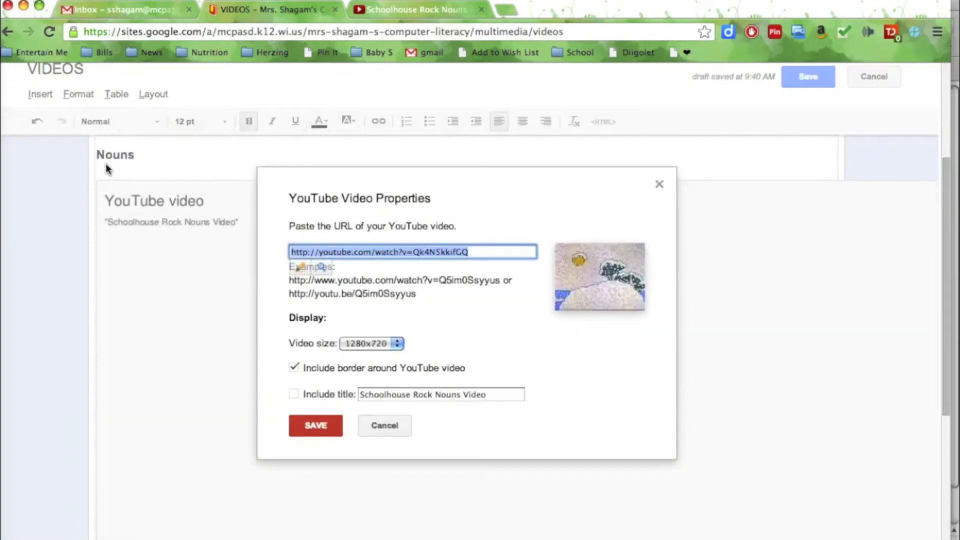
click(399, 343)
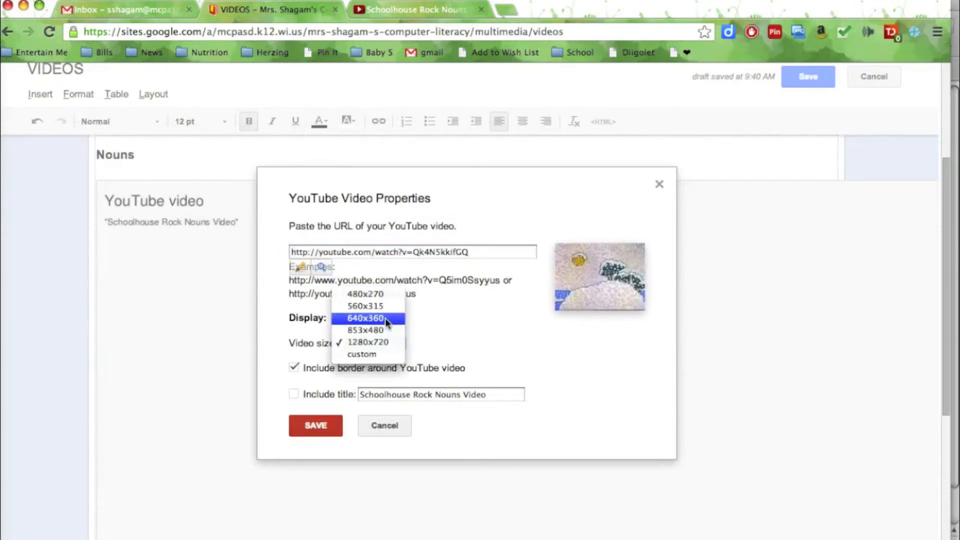
click(384, 319)
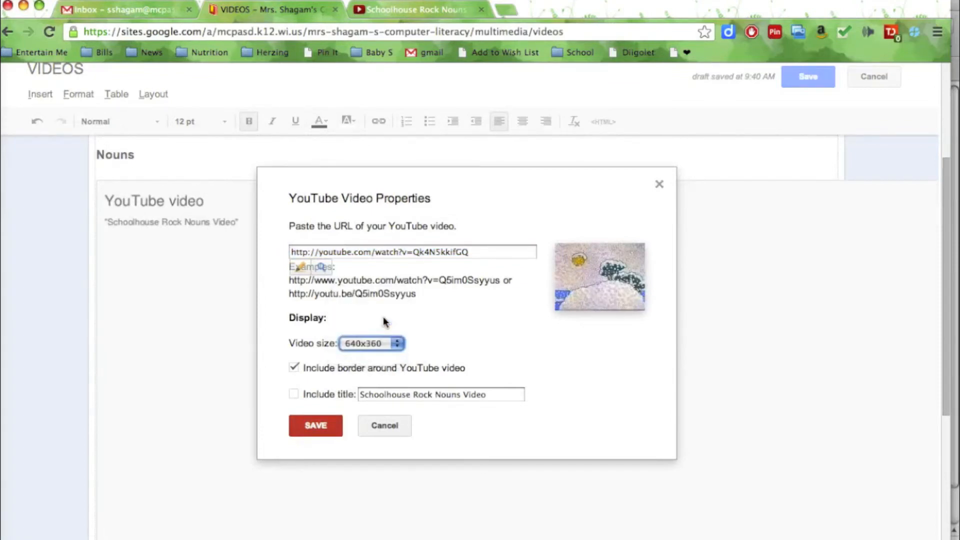
click(316, 426)
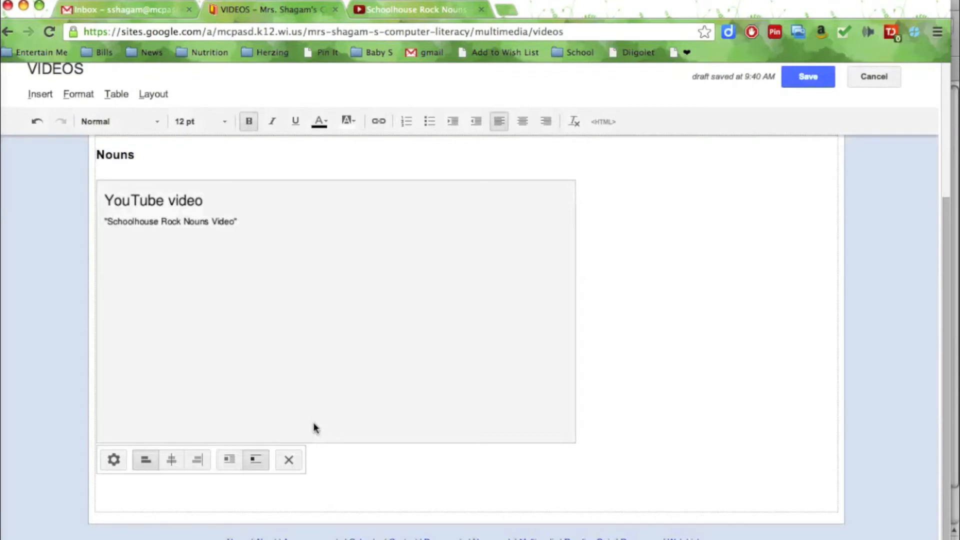
Try centre and right alignment and text wrap on the YouTube video, returning it to left alignment with wrap off.
click(596, 403)
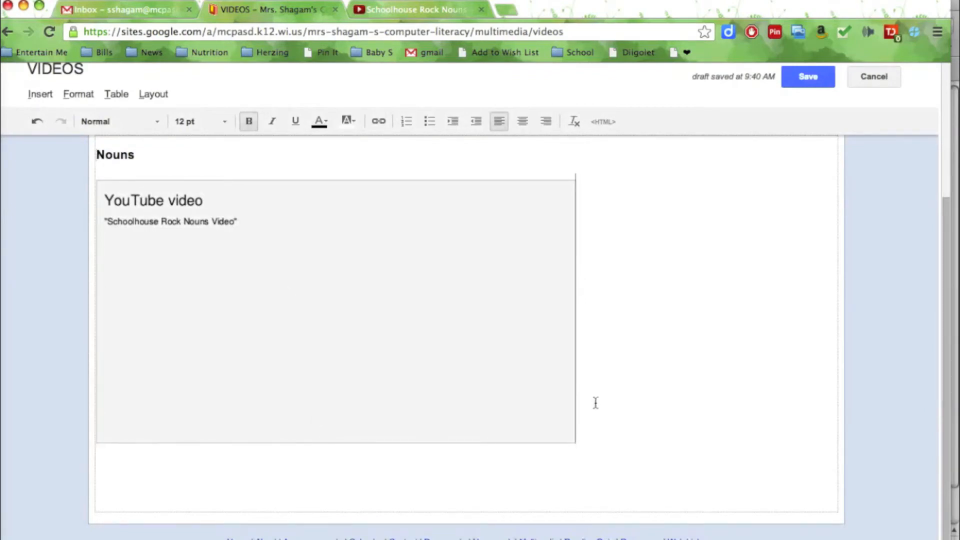
click(454, 358)
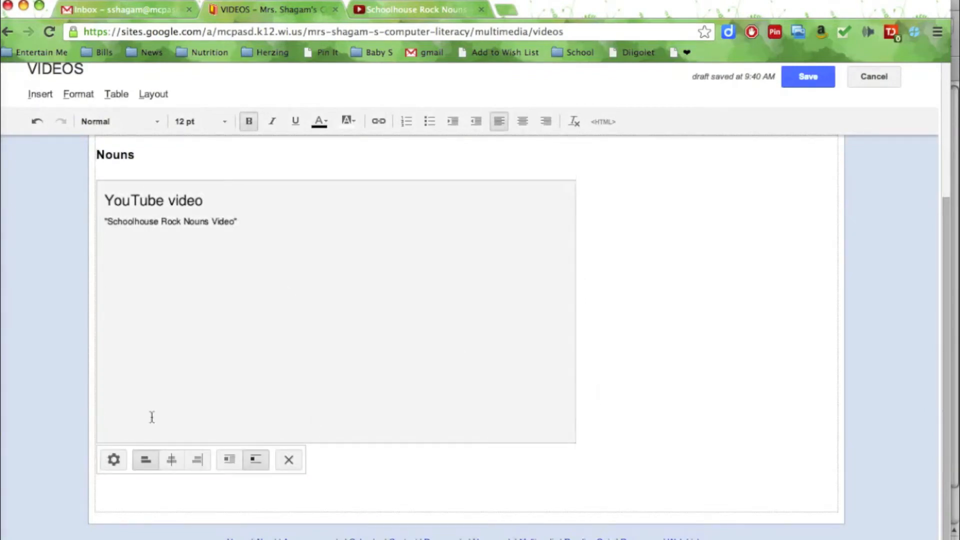
click(173, 464)
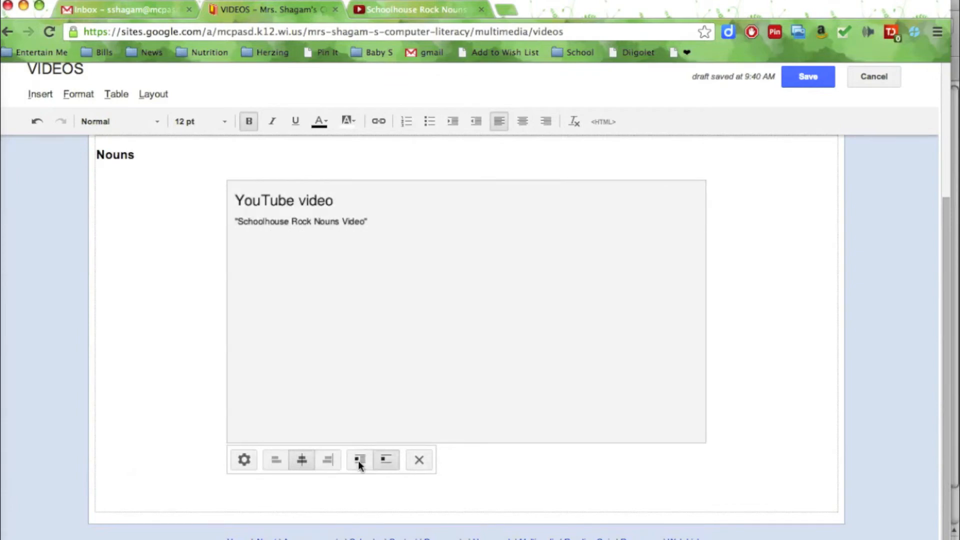
click(328, 459)
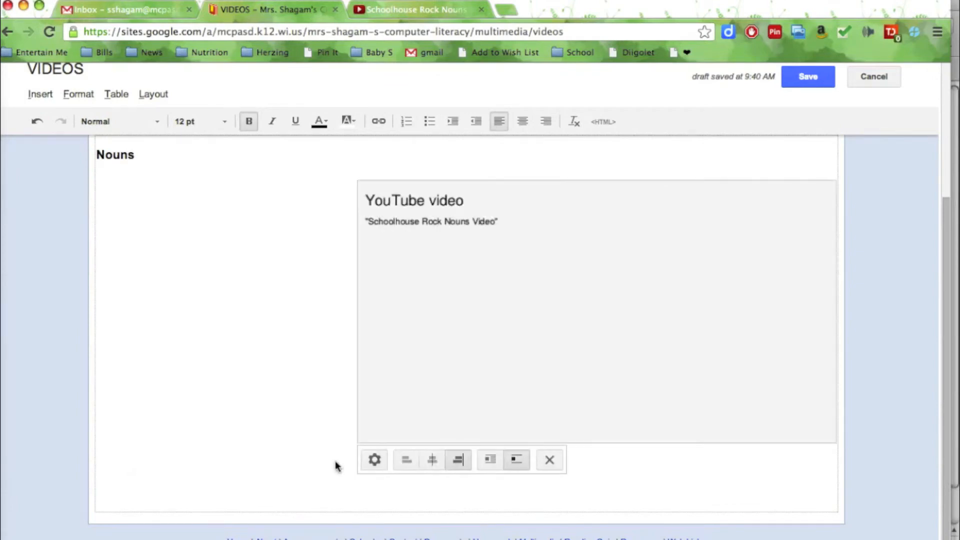
click(406, 460)
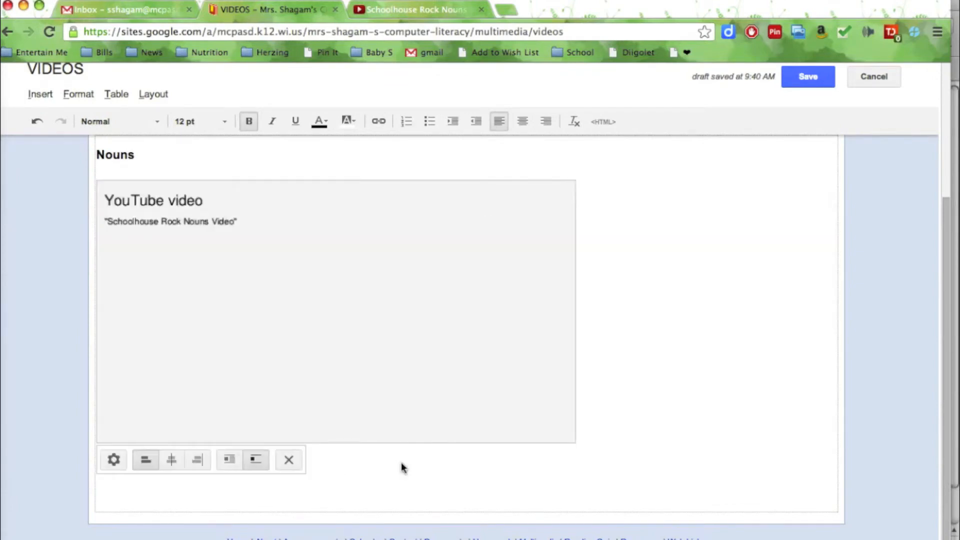
click(232, 460)
click(260, 530)
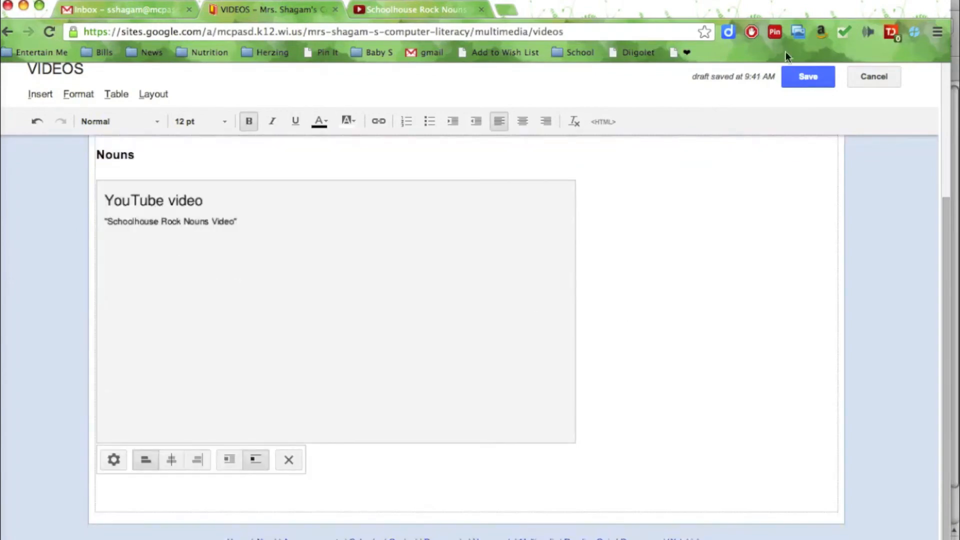
Save the VIDEOS page and test the embedded Nouns video by playing it briefly in full screen.
click(786, 76)
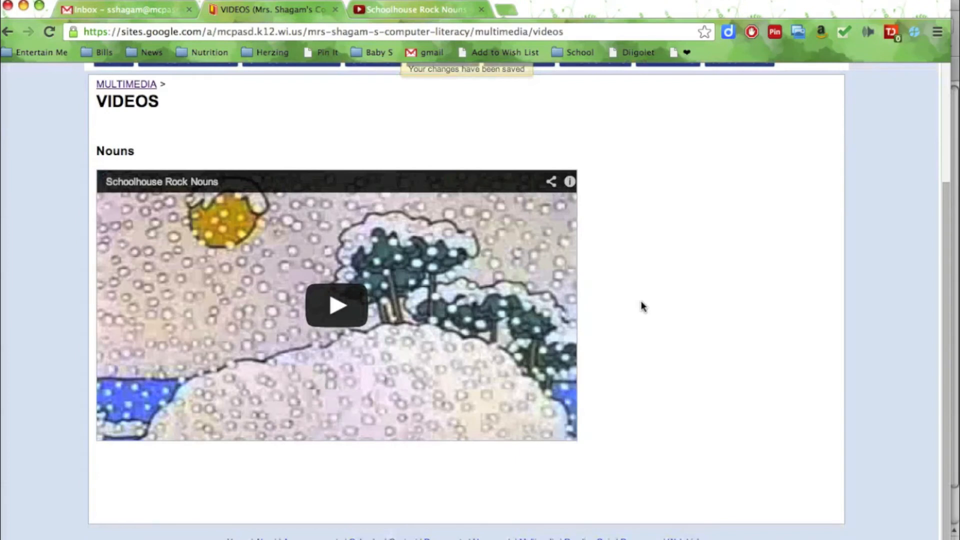
click(354, 308)
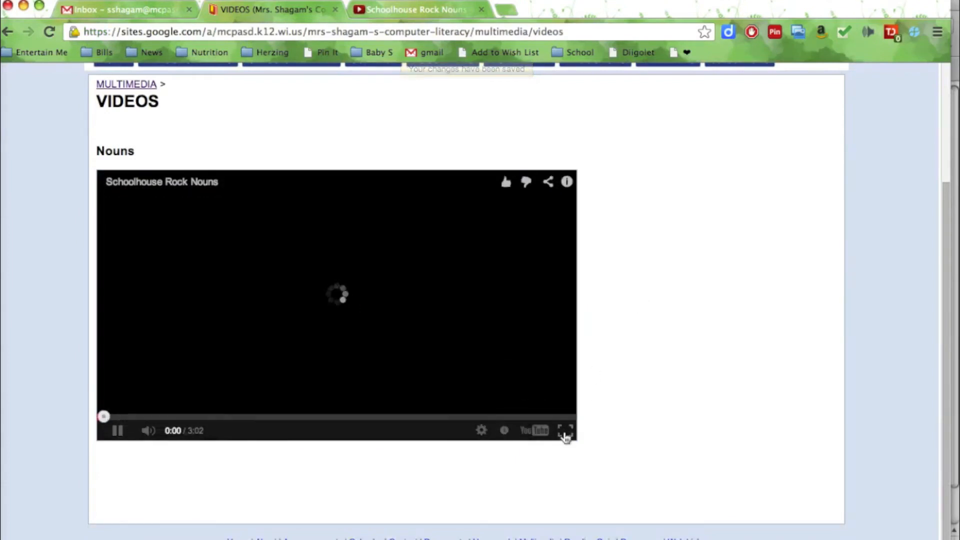
click(566, 433)
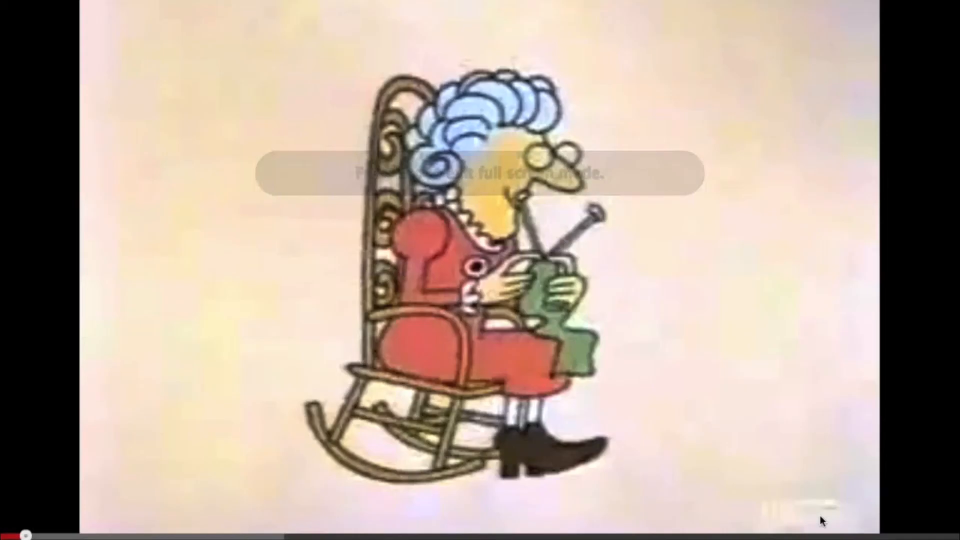
key(Escape)
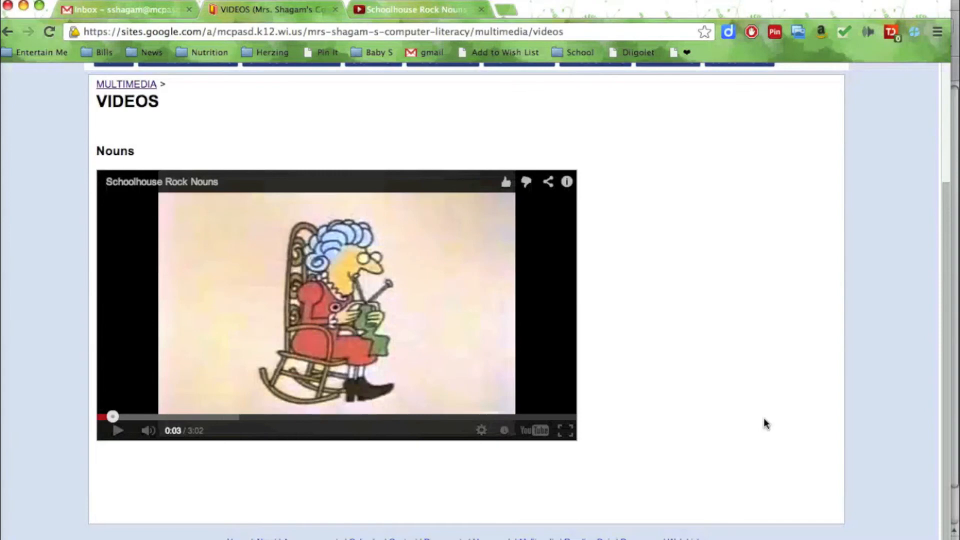
scroll(764, 418, up, 3)
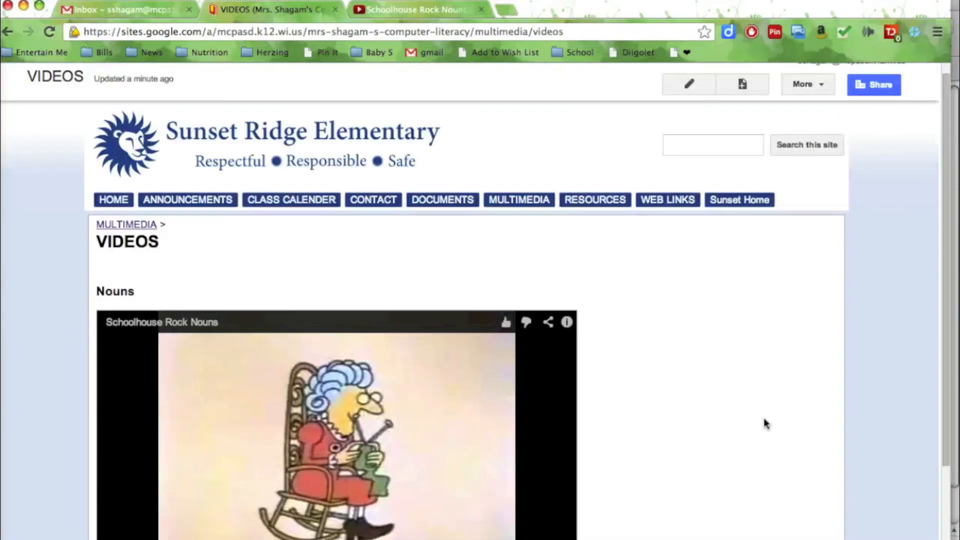
scroll(763, 419, up, 1)
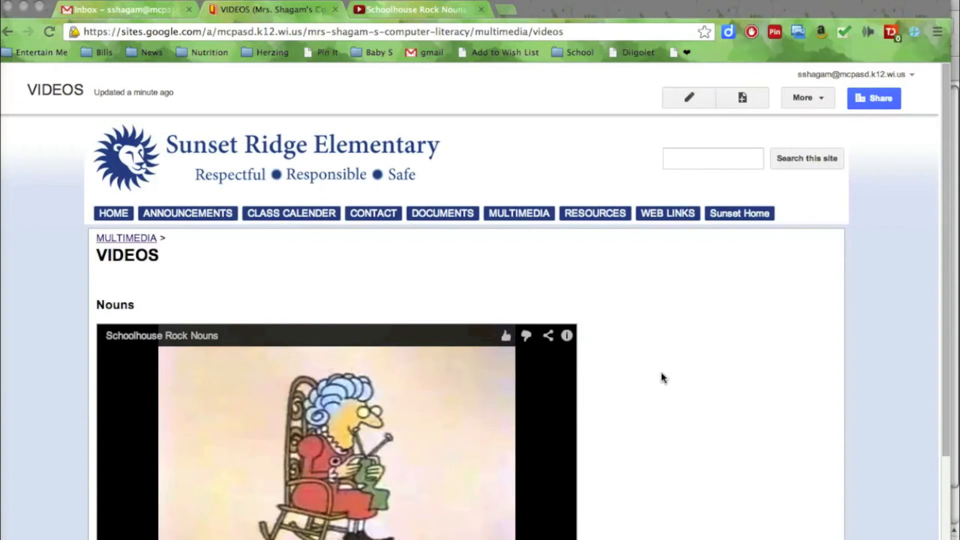
scroll(662, 372, down, 3)
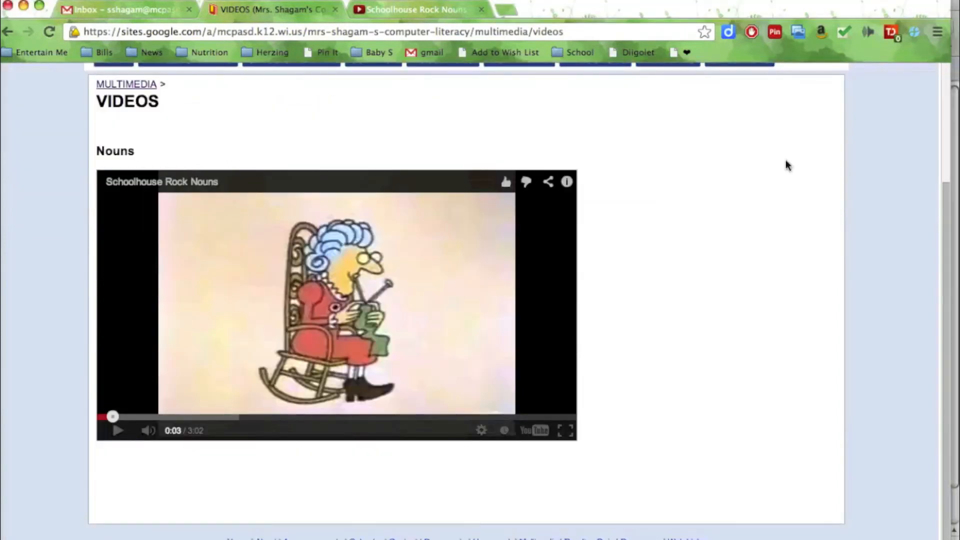
Edit the VIDEOS page again and choose BFG.wmv as the Google Docs video for insertion.
scroll(785, 162, up, 3)
click(690, 98)
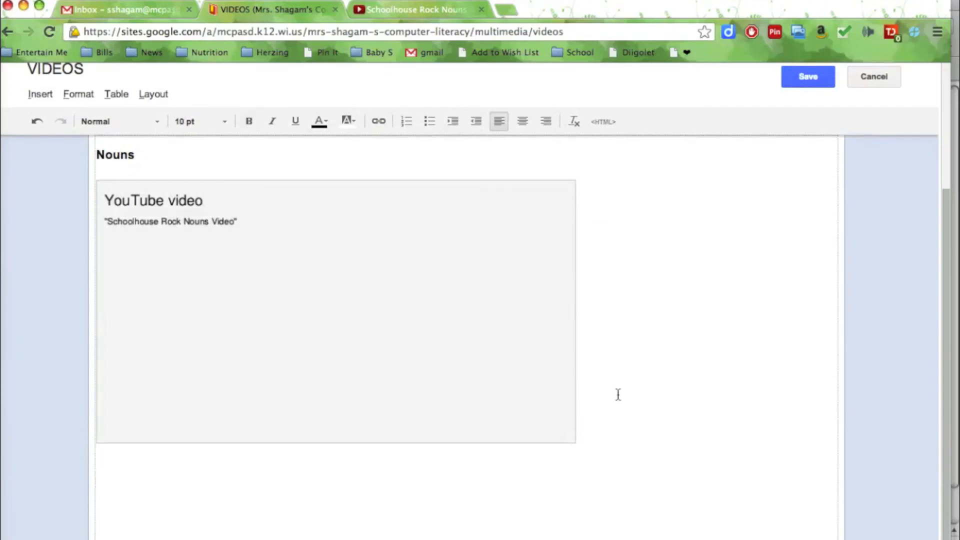
click(47, 97)
click(79, 94)
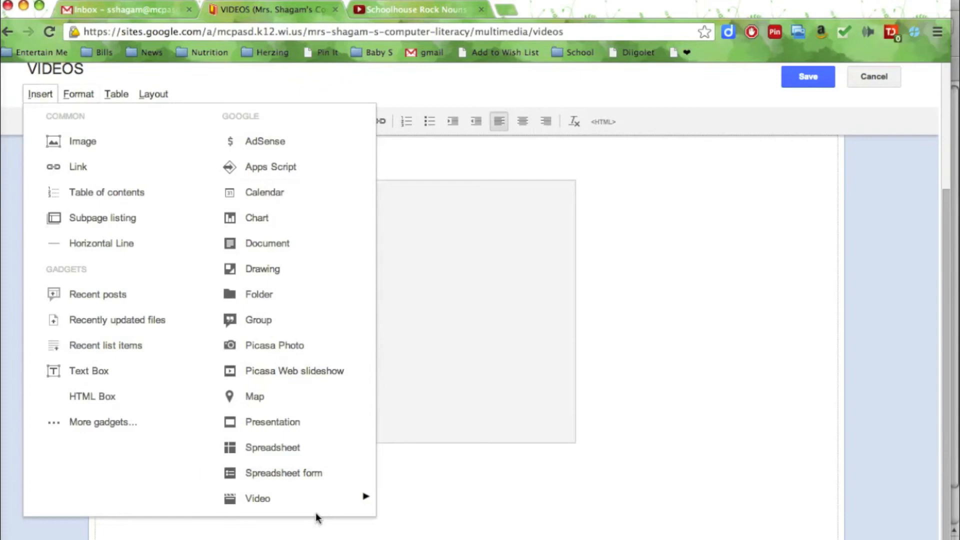
mouse_move(319, 508)
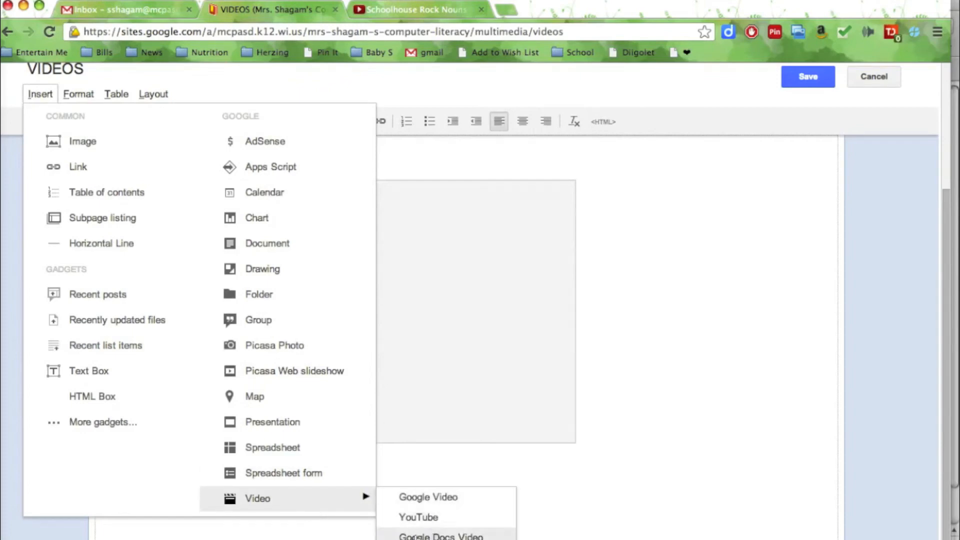
click(450, 536)
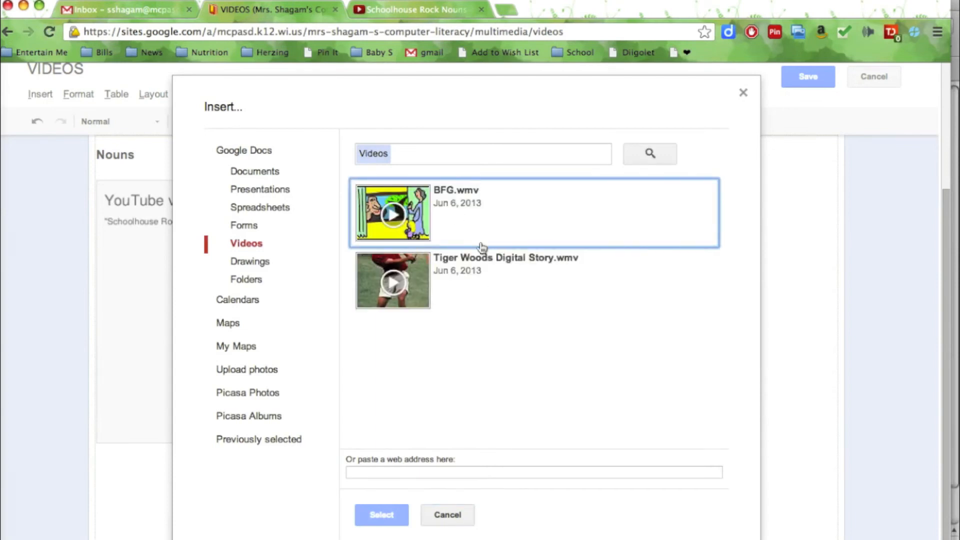
click(517, 210)
click(383, 518)
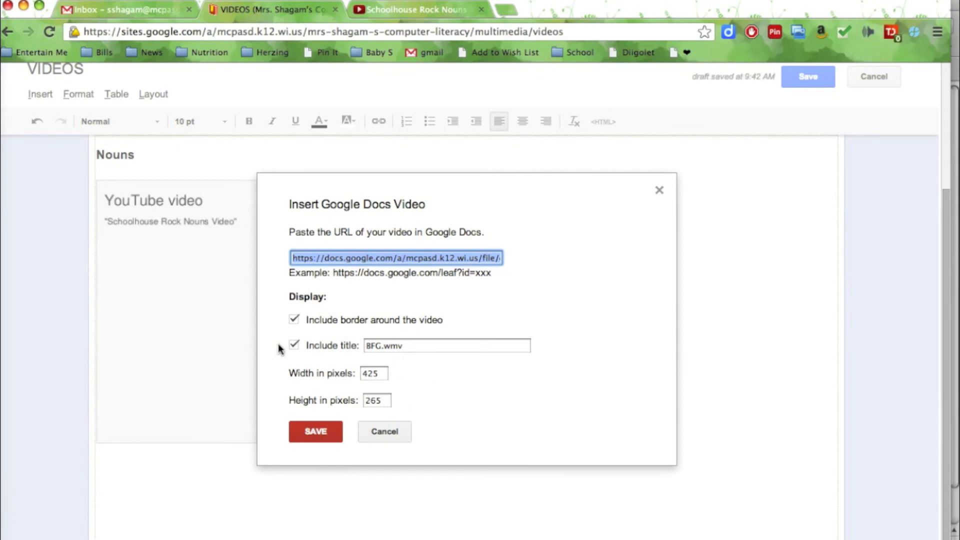
Title the Google Docs video "BFG by Roald Dahl" and insert it below the YouTube video.
double_click(372, 373)
click(405, 347)
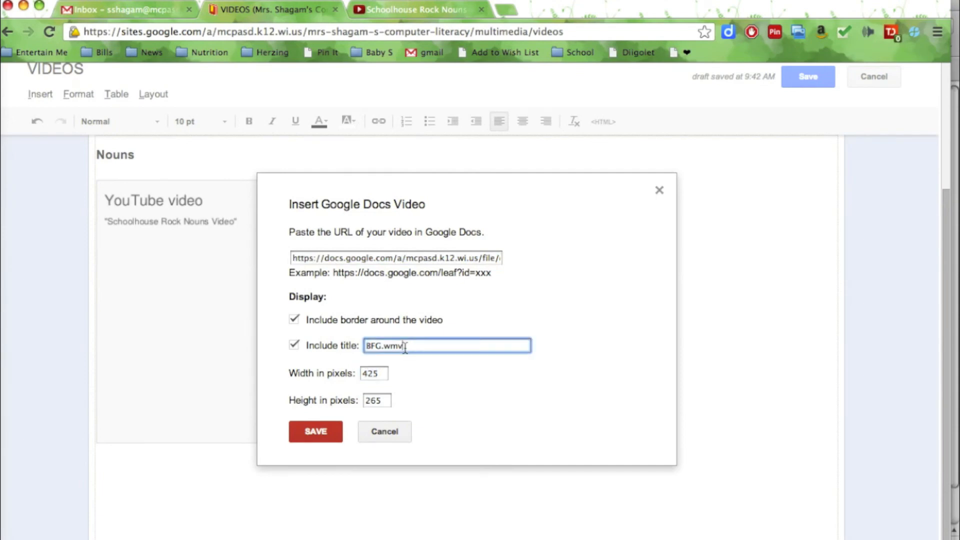
key(super+a)
key(BackSpace)
text(Big)
key(BackSpace)
key(BackSpace)
text(FG by Roald Dahl)
click(320, 428)
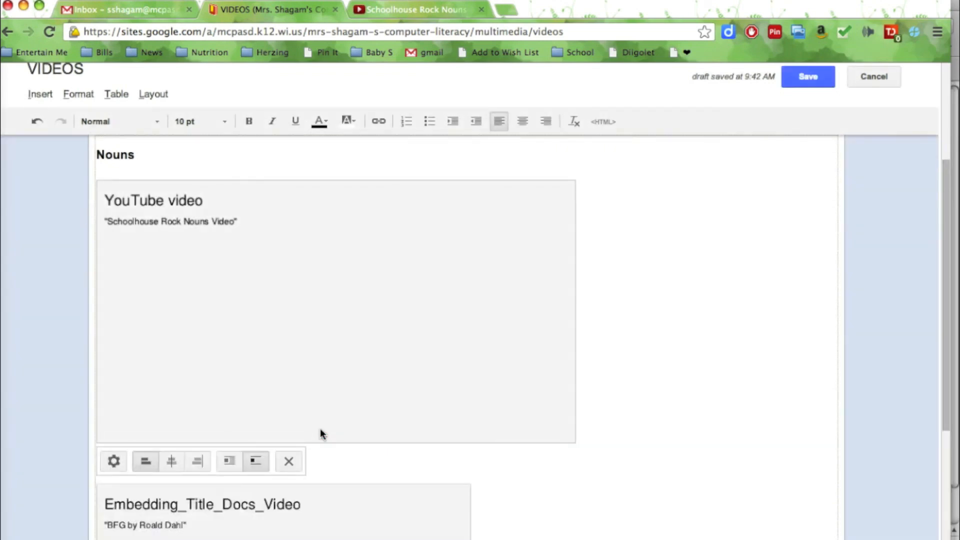
Add the text "BFG by Roald Dahl" on the line above the Google Docs video and save the page.
scroll(320, 429, down, 5)
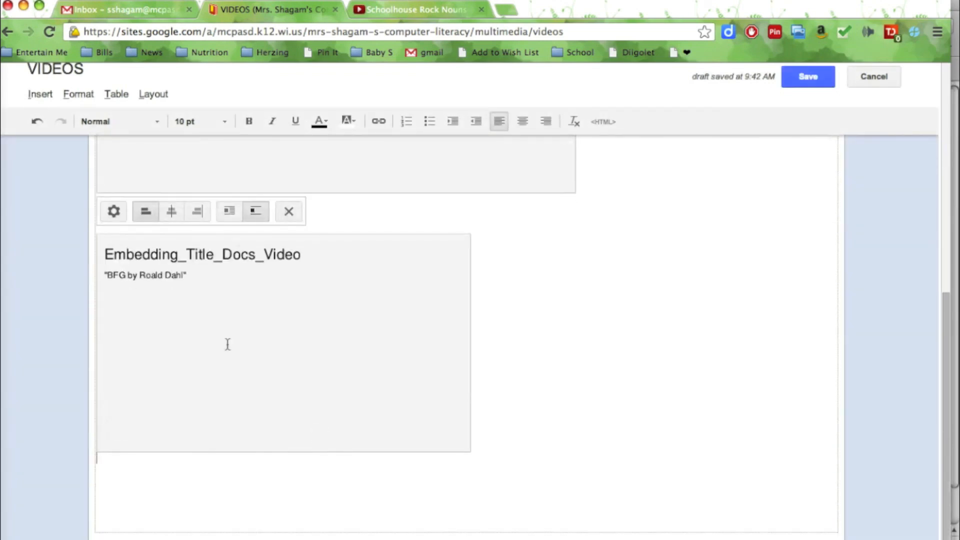
click(352, 221)
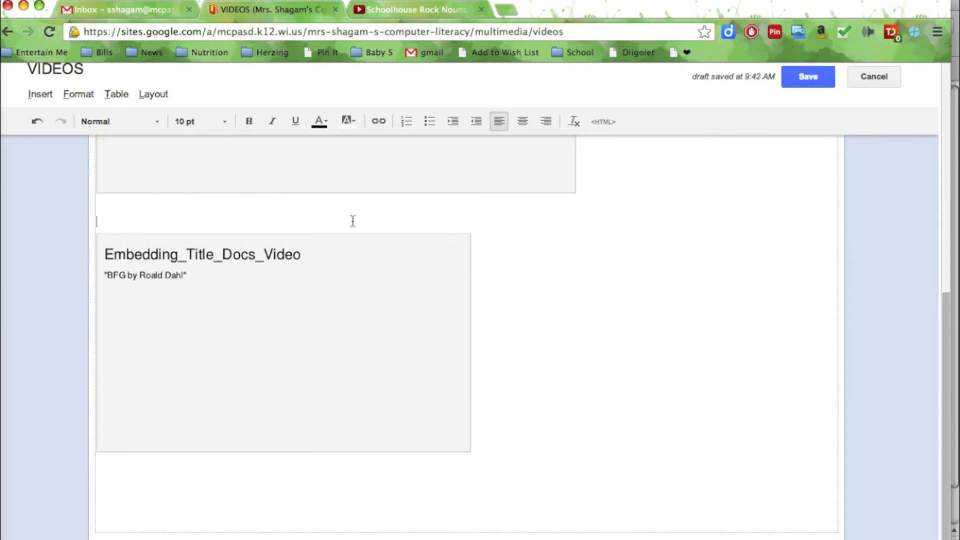
text(BFG by Roald Dahl)
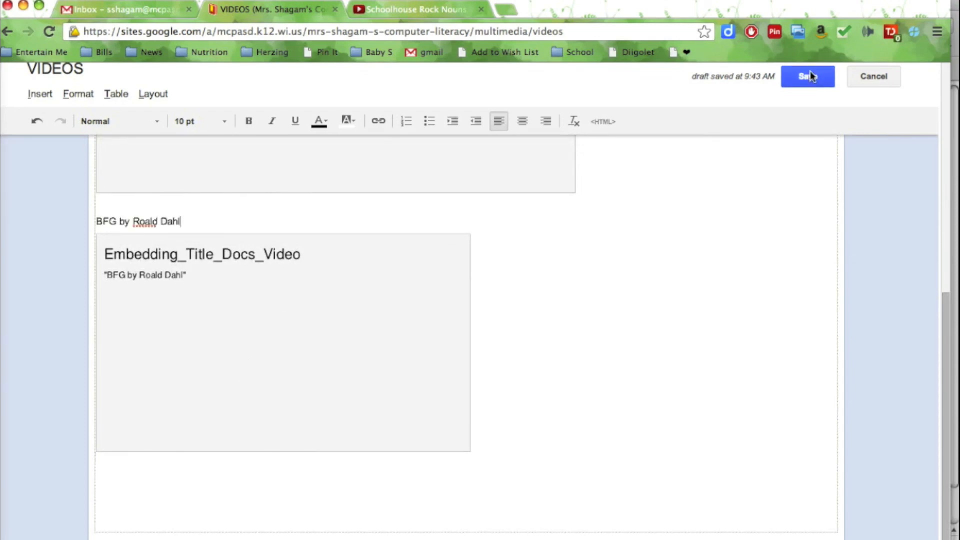
click(810, 73)
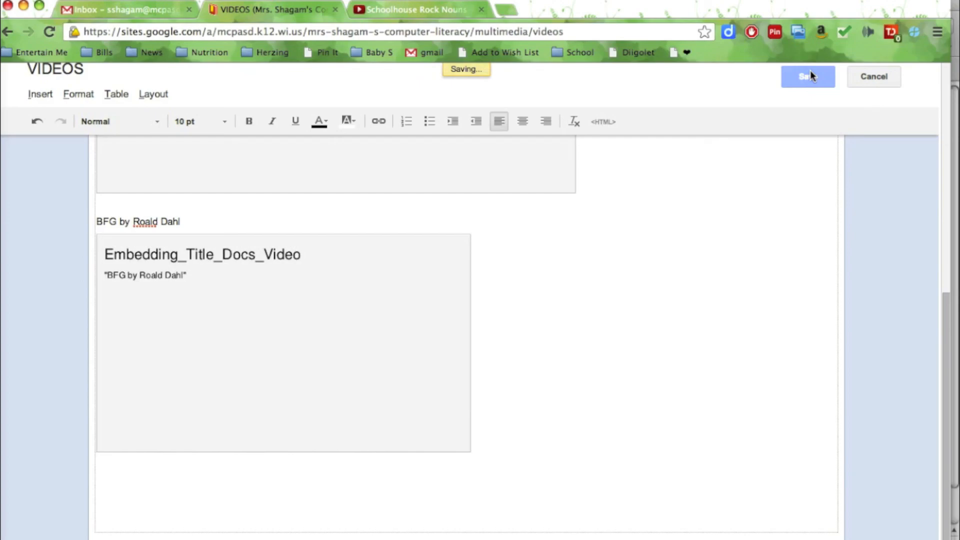